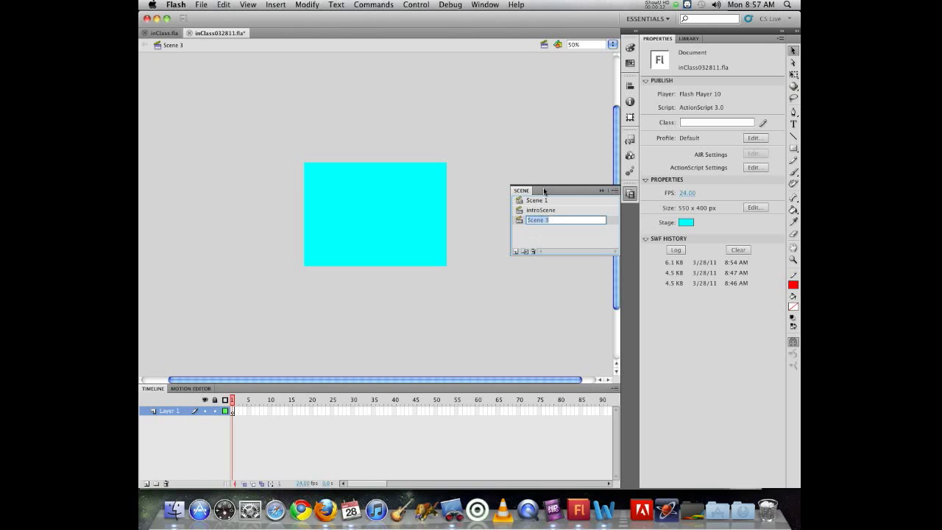
Name the new third scene "inside".
type("inside")
key("Return")
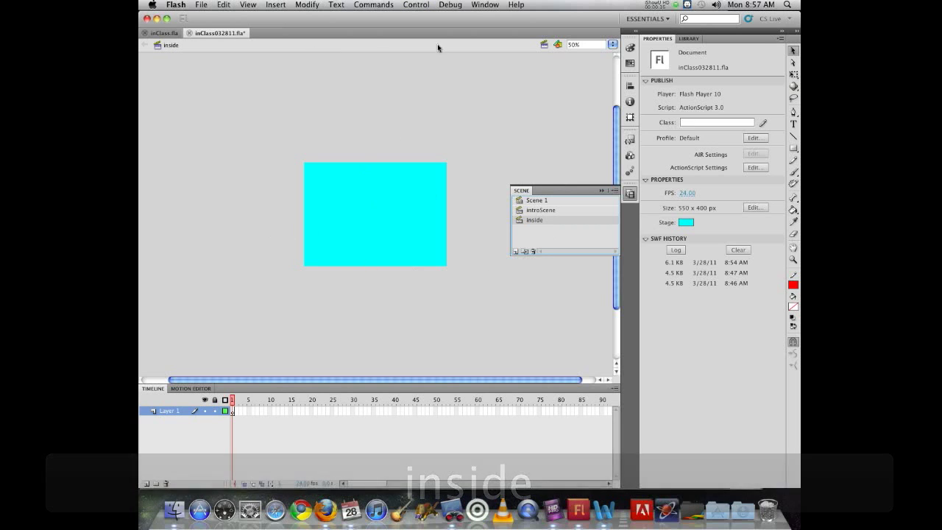
Brush the outline of a room interior in perspective in orange, with floor, ceiling, back wall and side walls, extending past the stage.
left_click(794, 173)
left_click(794, 307)
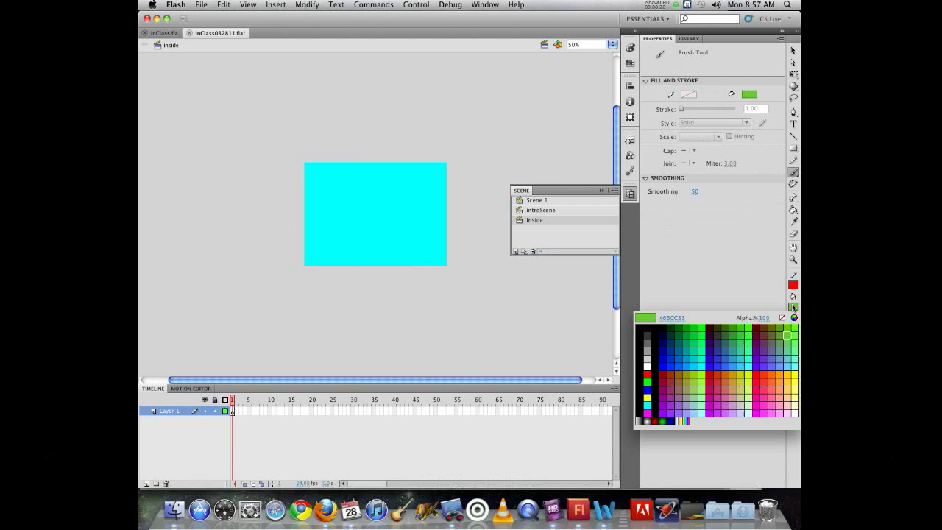
left_click(773, 374)
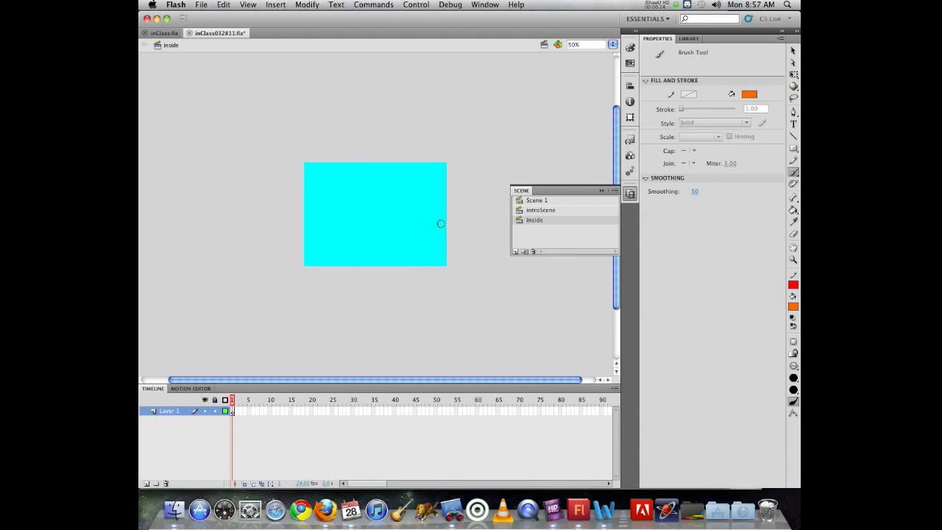
left_click_drag(472, 218, 348, 219)
mouse_move(349, 141)
left_mouse_down()
mouse_move(350, 210)
mouse_move(259, 284)
left_mouse_up()
left_click_drag(347, 108, 350, 158)
left_click_drag(469, 219, 513, 218)
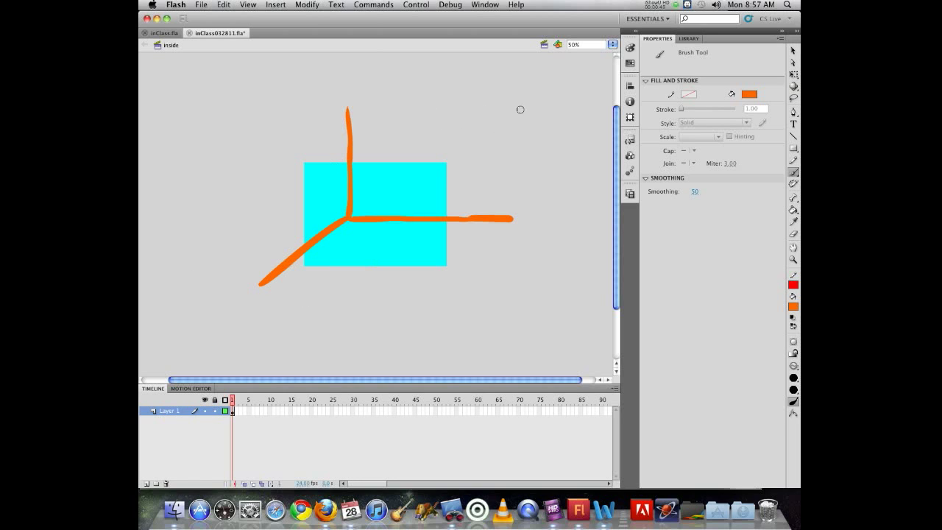
mouse_move(506, 110)
left_mouse_down()
mouse_move(333, 114)
mouse_move(348, 115)
mouse_move(257, 76)
left_mouse_up()
mouse_move(542, 61)
left_mouse_down()
mouse_move(498, 113)
mouse_move(503, 211)
mouse_move(574, 278)
left_mouse_up()
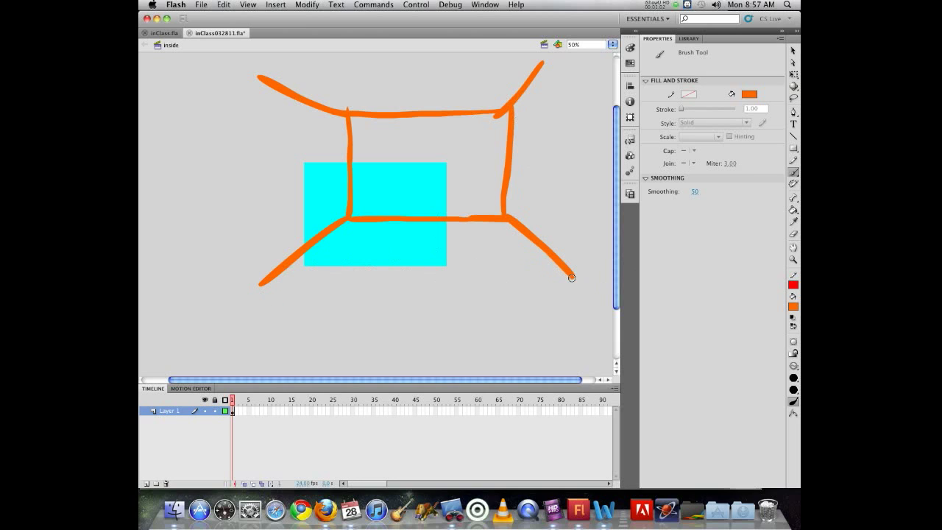
left_click_drag(563, 279, 257, 284)
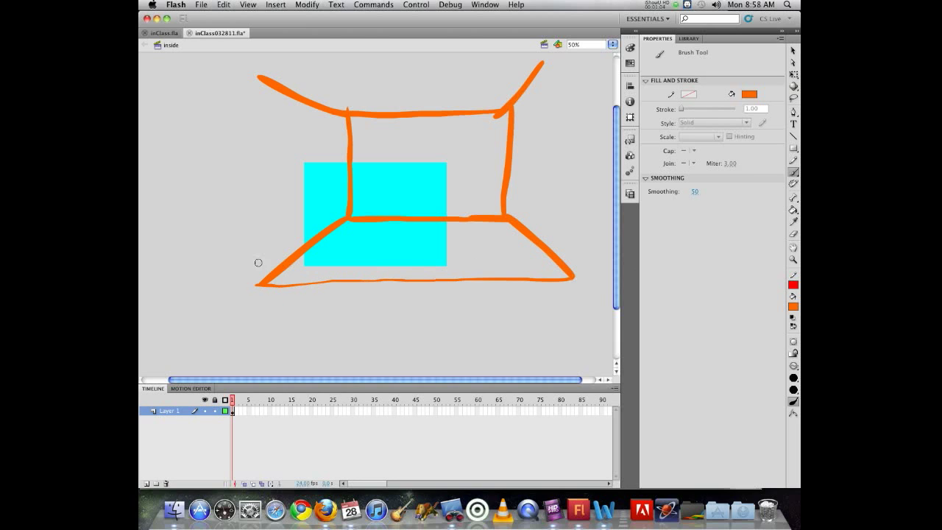
left_click_drag(257, 71, 255, 290)
mouse_move(255, 70)
left_mouse_down()
mouse_move(557, 63)
mouse_move(553, 183)
mouse_move(571, 284)
left_mouse_up()
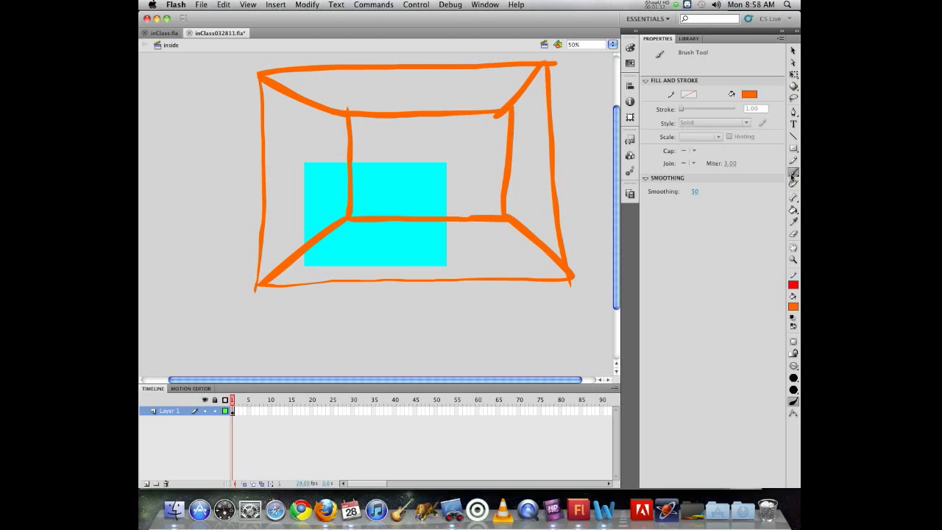
Fill the room's floor with light orange using the Paint Bucket.
left_click(793, 210)
left_click(794, 305)
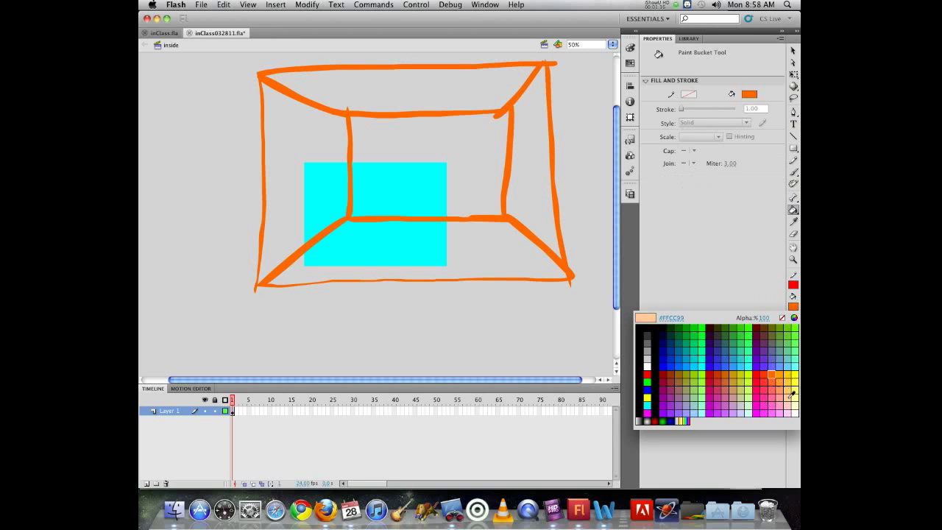
left_click(788, 385)
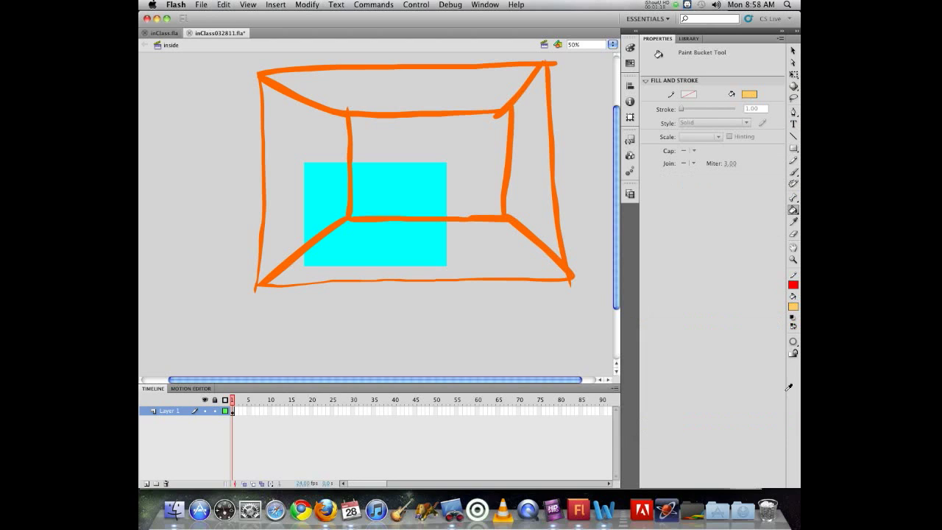
left_click(410, 254)
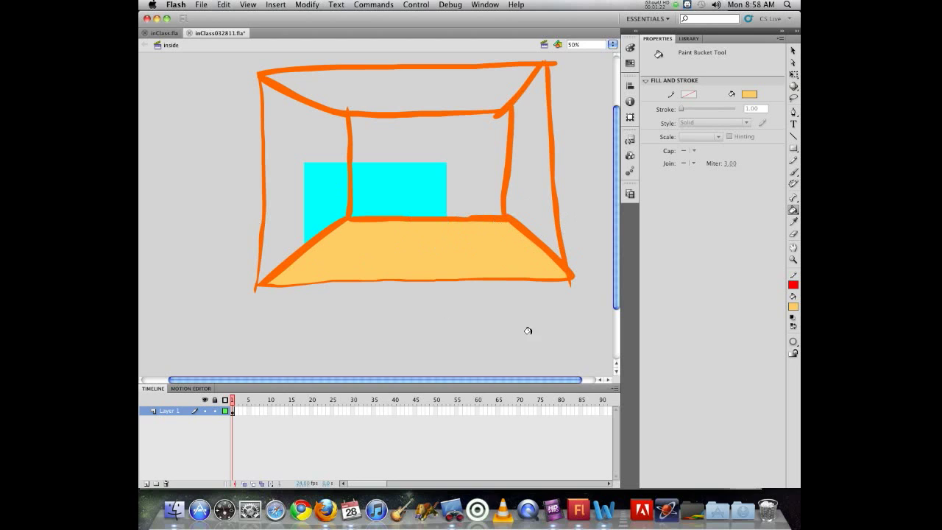
Fill the room's left wall and back wall with bright red.
left_click(794, 307)
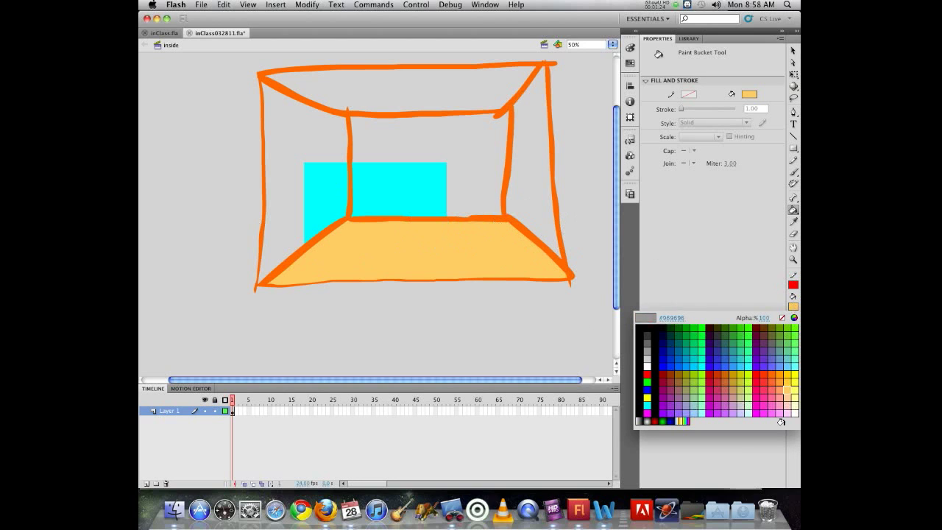
left_click(757, 371)
left_click(301, 152)
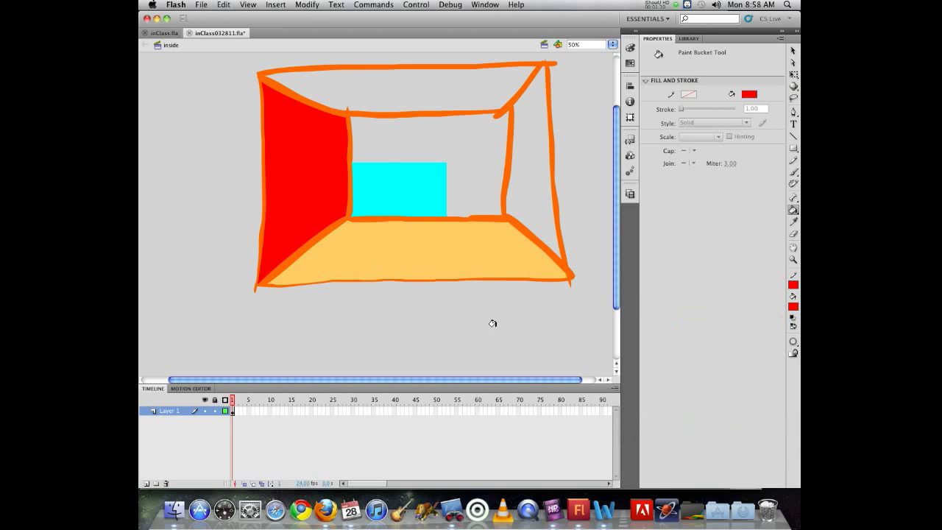
left_click(460, 177)
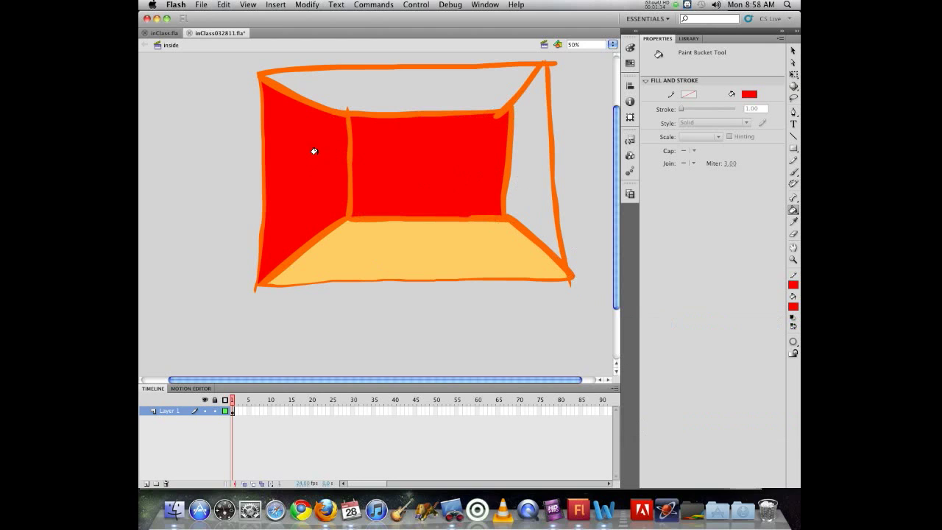
Recolor the back wall with dark red #CC0000.
left_click(793, 308)
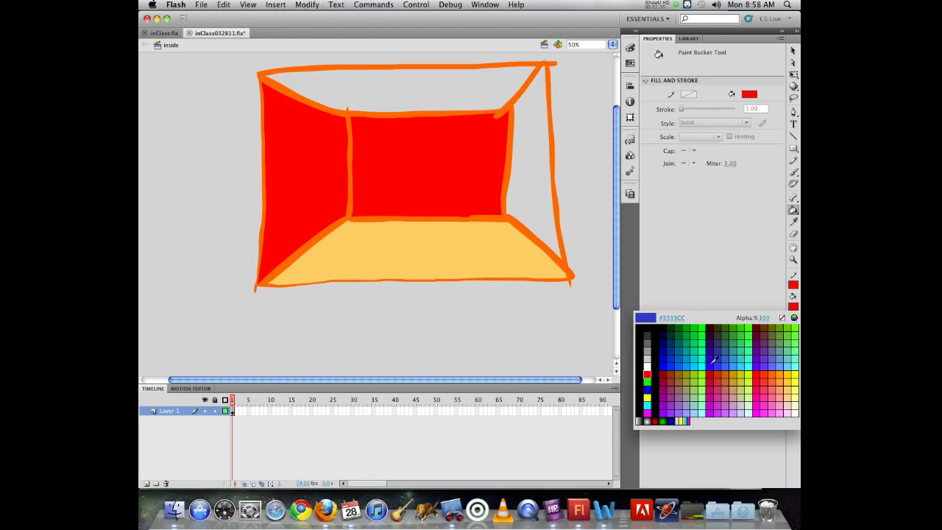
left_click(713, 377)
left_click(427, 149)
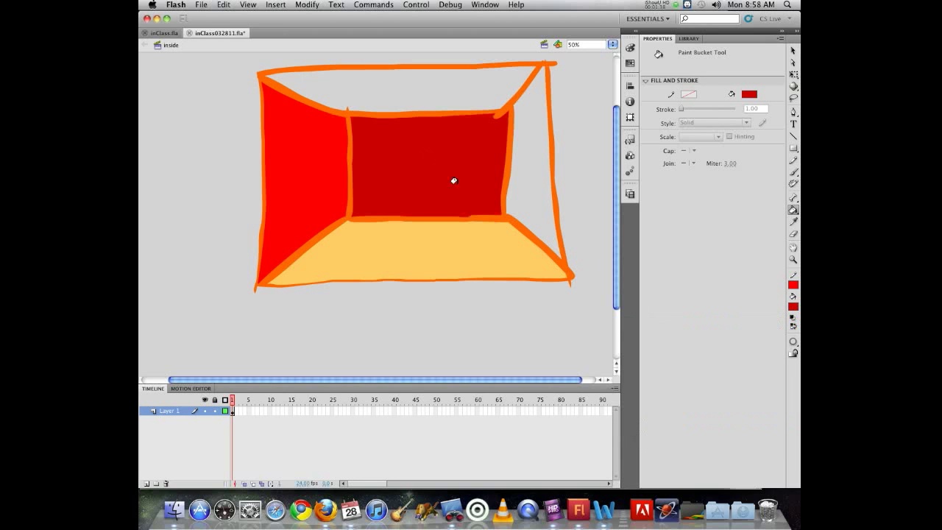
Fill the room's right wall with orange-red and the ceiling with medium gray.
left_click(792, 308)
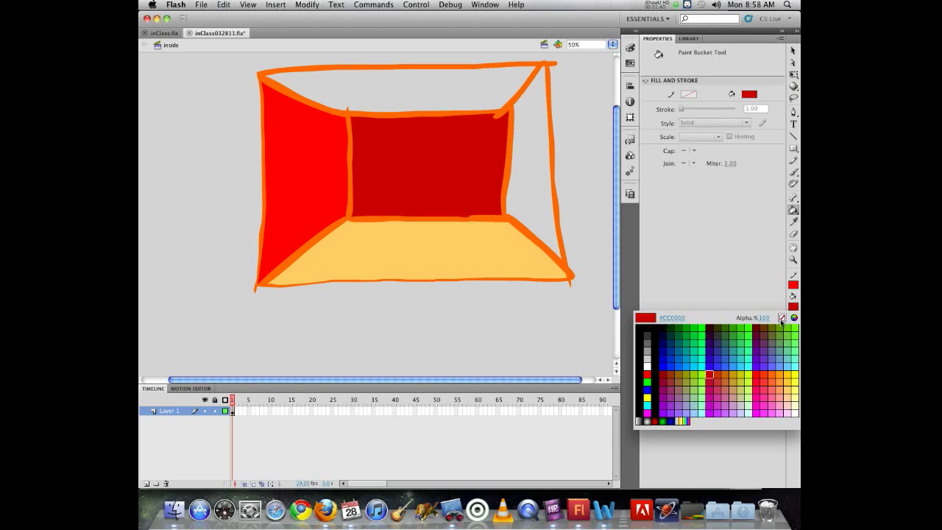
left_click(765, 373)
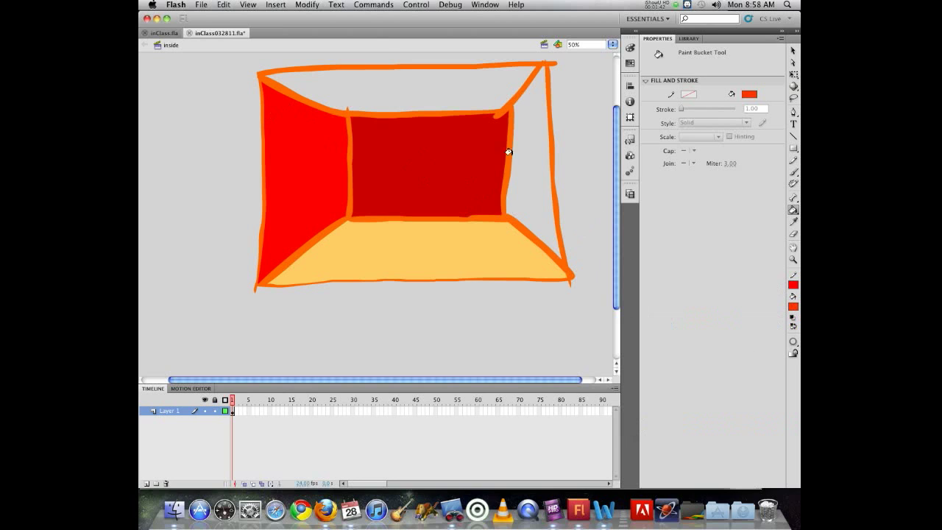
left_click(508, 157)
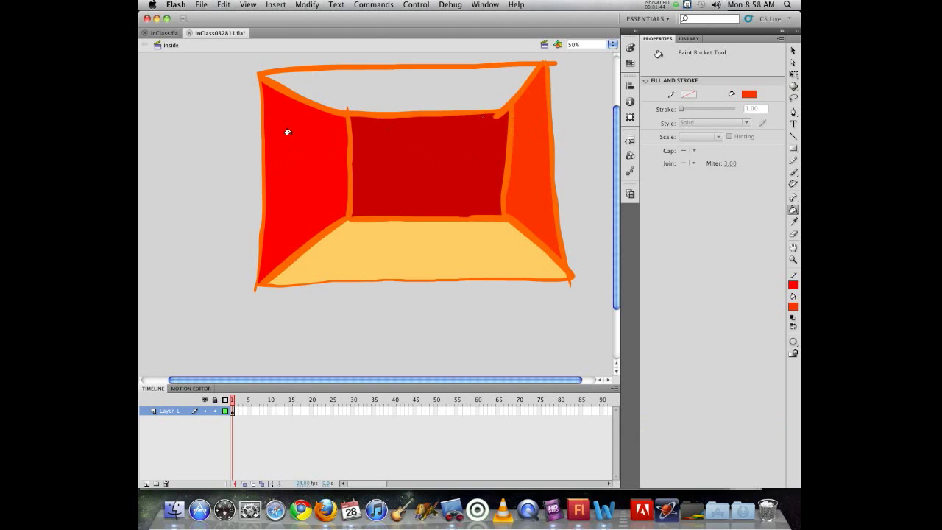
left_click(793, 307)
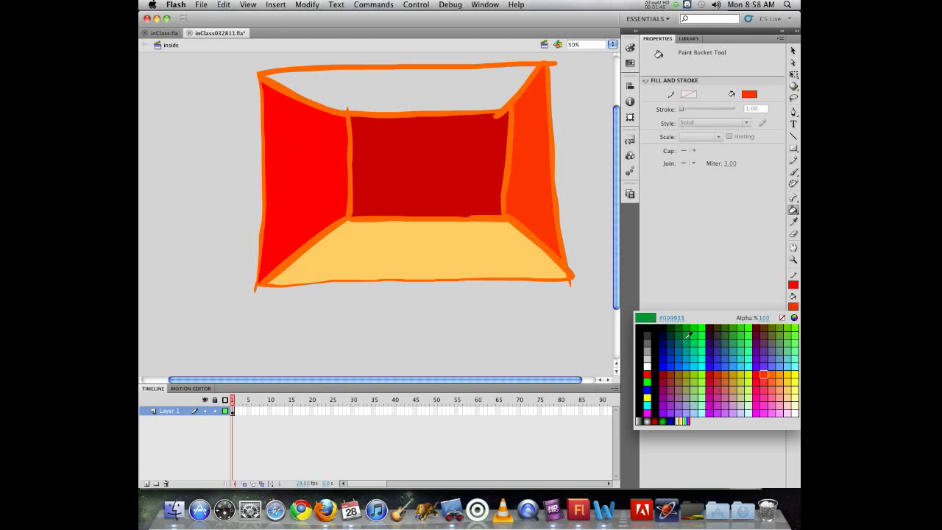
left_click(649, 349)
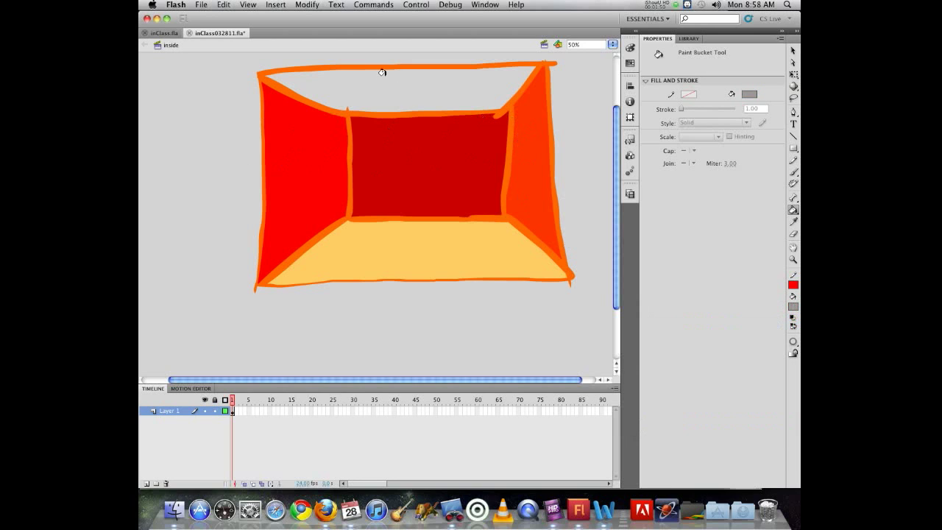
left_click(383, 74)
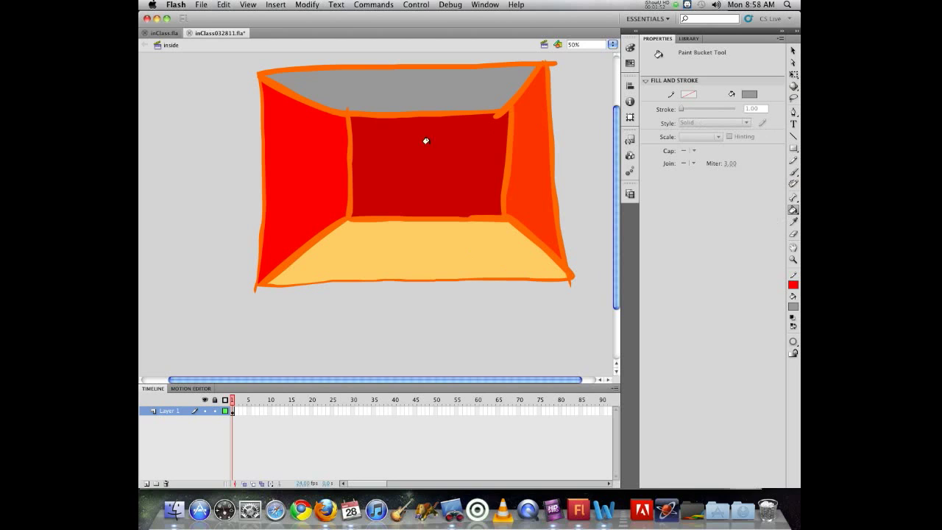
Brush a small square window frame in dark purple on the left part of the back wall.
left_click(793, 172)
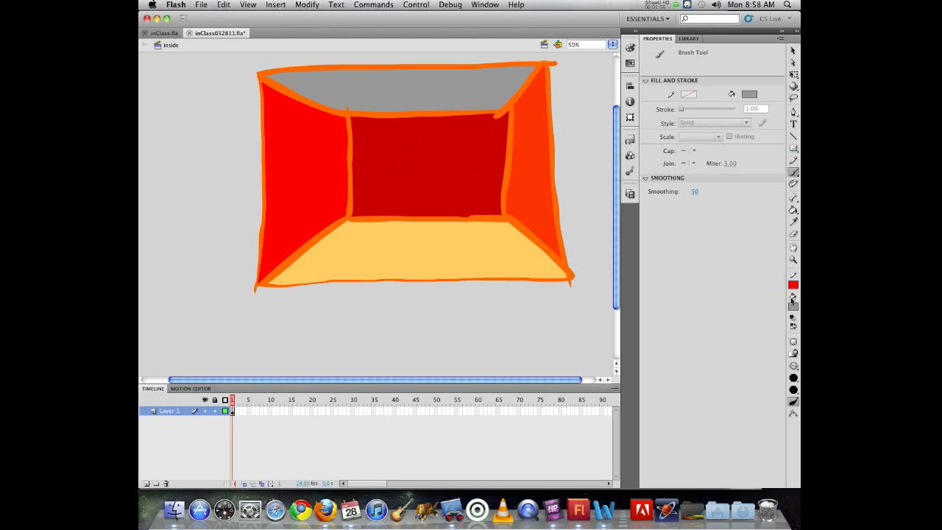
left_click(792, 306)
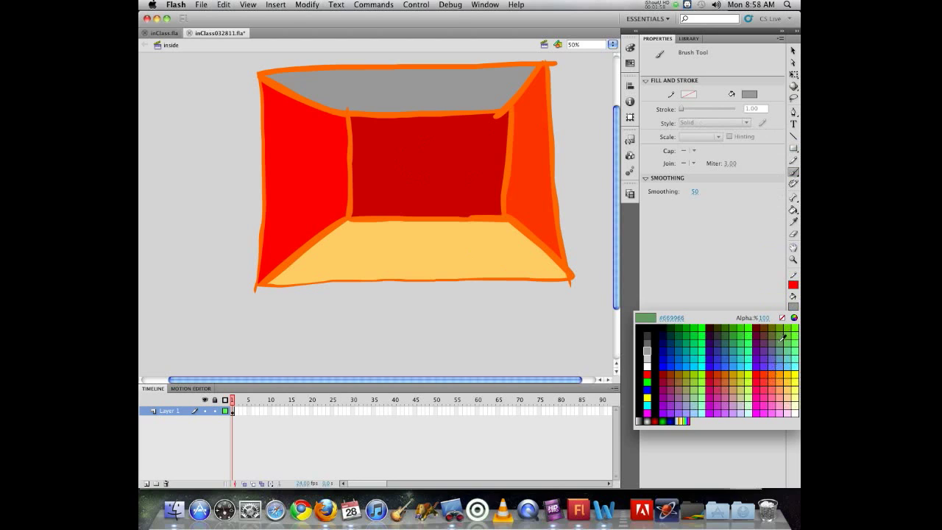
left_click(762, 341)
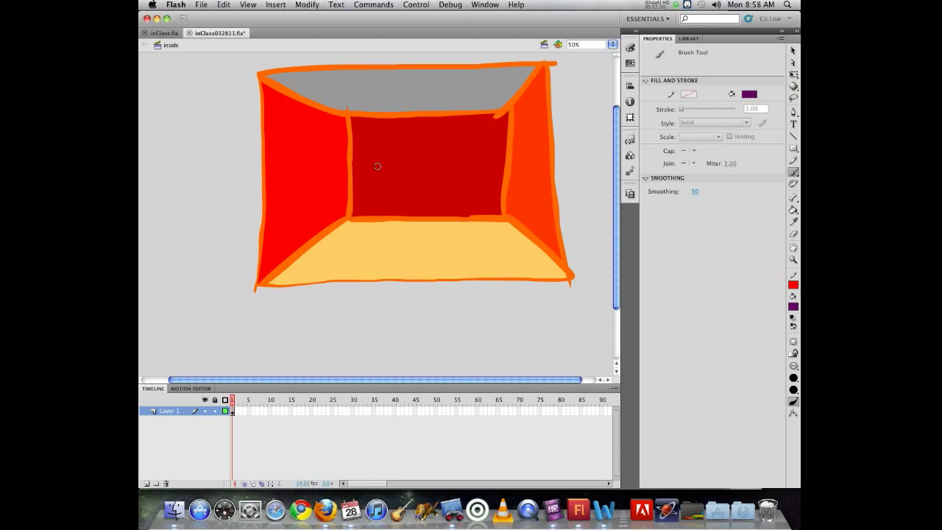
mouse_move(375, 145)
left_mouse_down()
mouse_move(415, 141)
mouse_move(417, 172)
mouse_move(378, 179)
left_mouse_up()
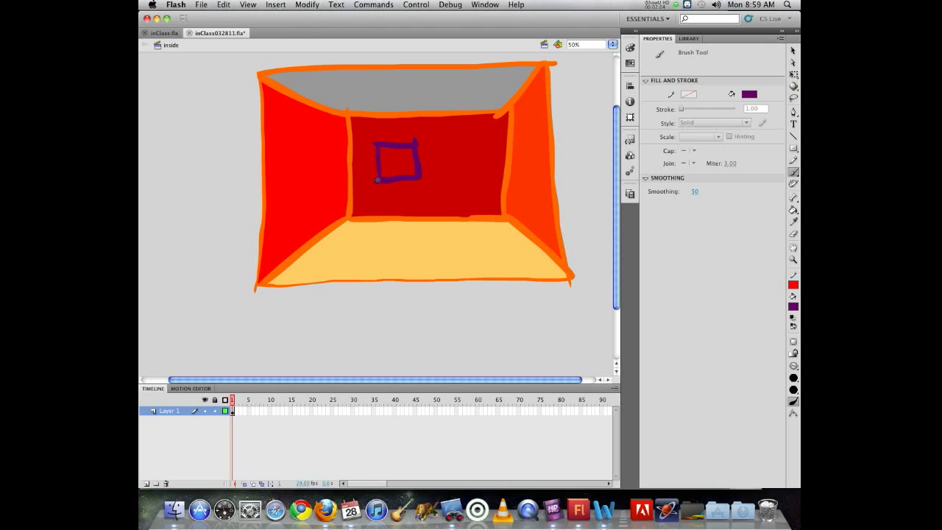
Delete the red fill inside the window frame and brush purple crossbars that divide the opening into four panes.
left_click(792, 50)
left_click(389, 164)
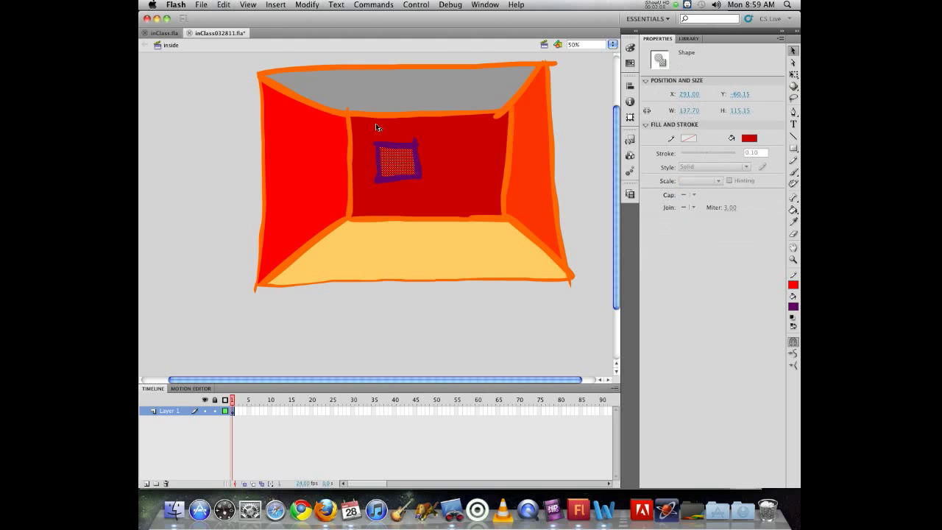
key("Delete")
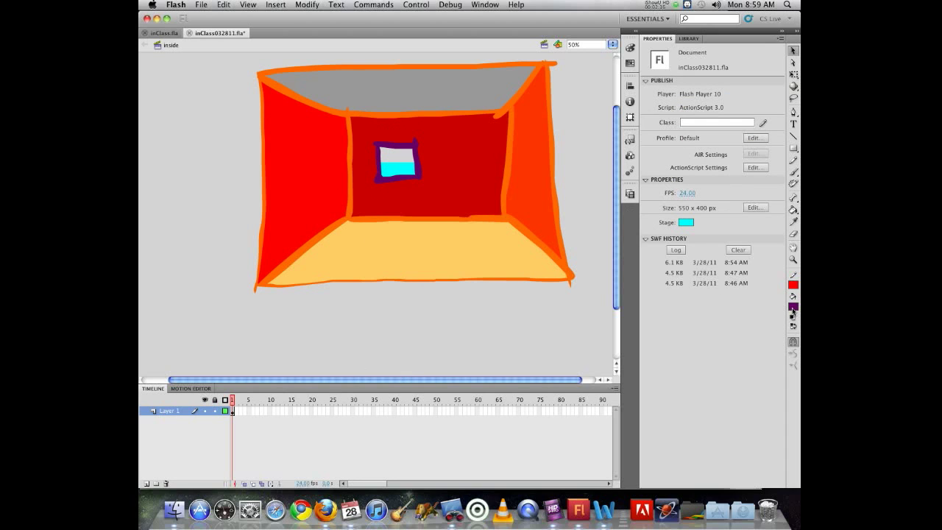
left_click(793, 173)
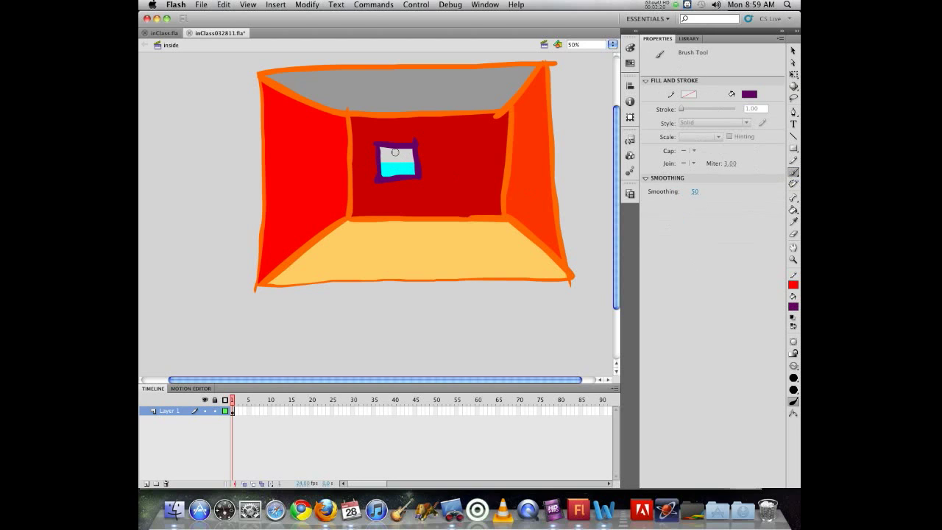
left_click_drag(410, 161, 380, 162)
Brush a brown rectangular picture frame to the right of the window on the back wall and fill it with dark blue.
left_click(794, 306)
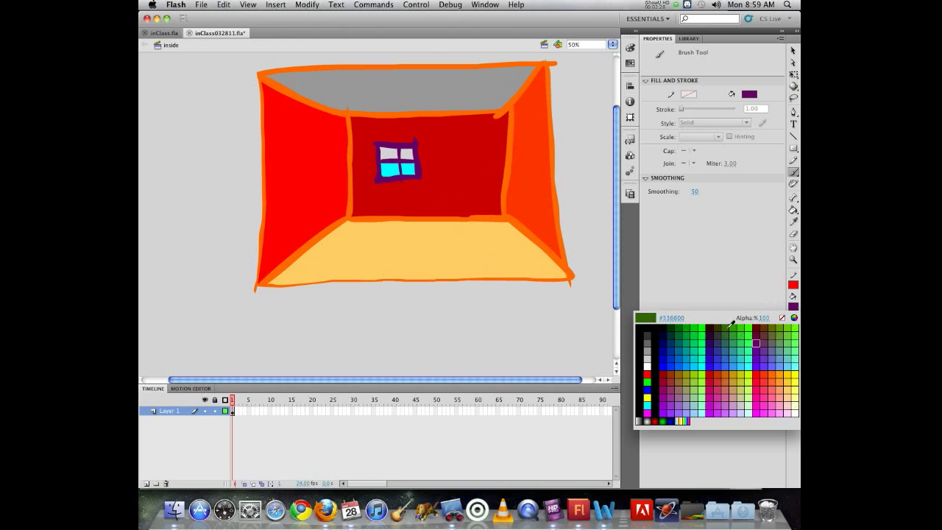
left_click(761, 328)
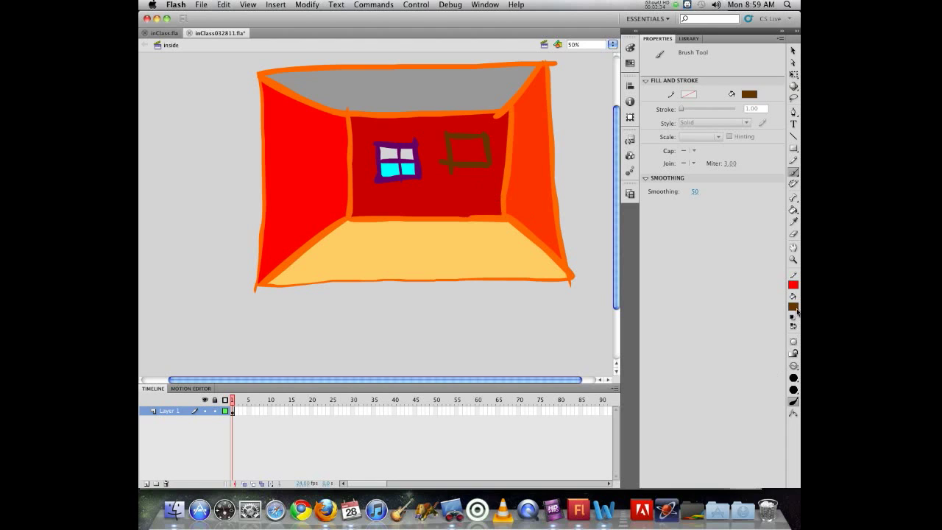
left_click(793, 306)
left_click(670, 346)
left_click(793, 209)
left_click(467, 148)
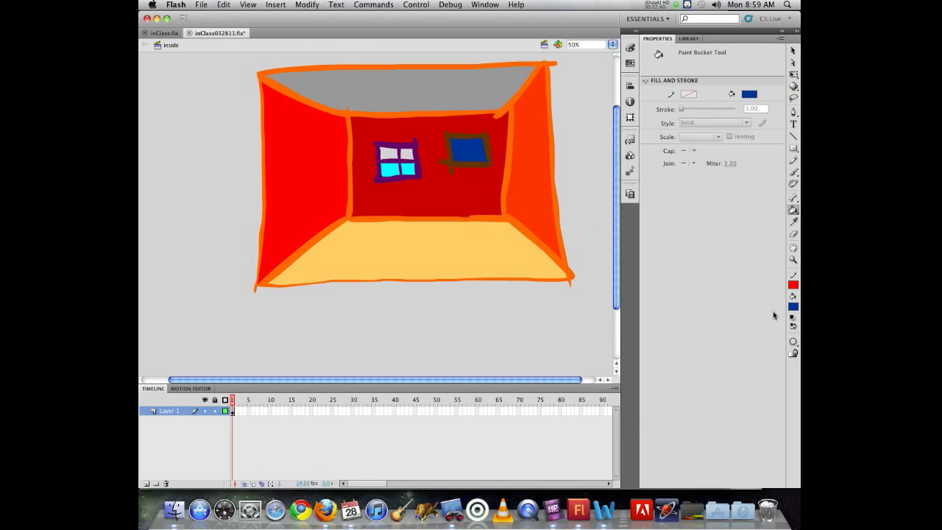
Brush a pink head with a neck onto the dark blue background inside the brown picture frame.
left_click(793, 306)
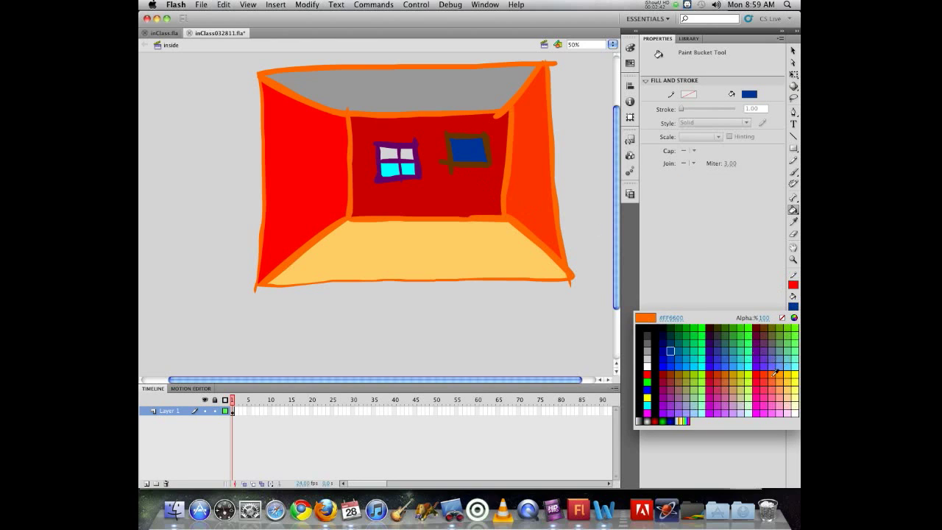
left_click(775, 404)
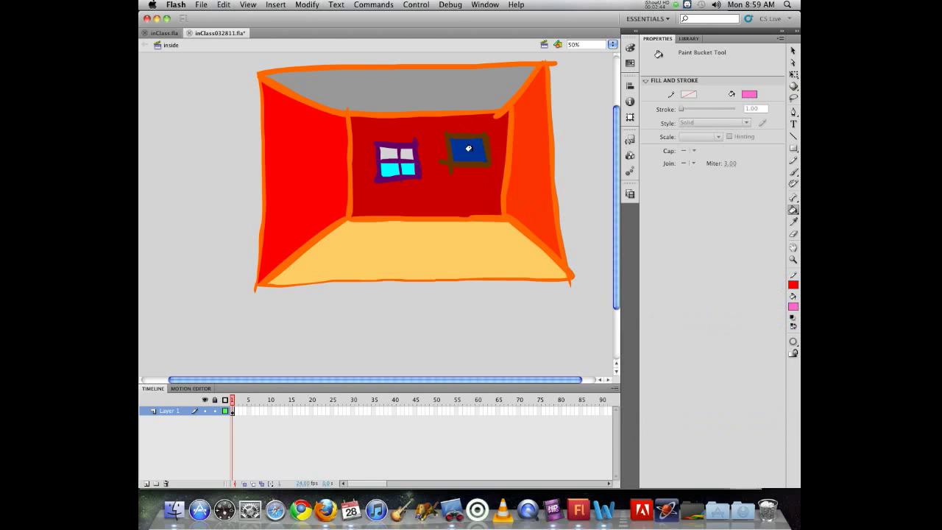
left_click(793, 171)
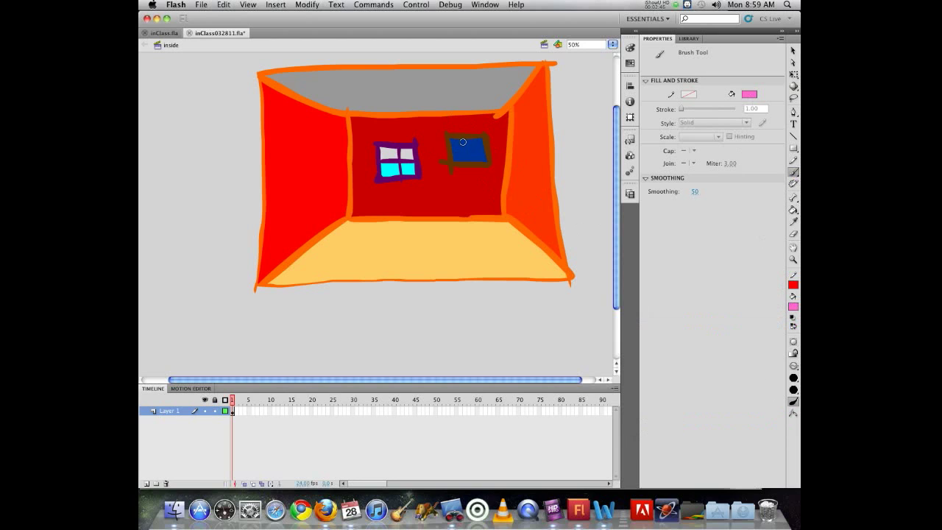
left_click_drag(465, 147, 466, 150)
Undo the oversized black brush mark on the portrait and paint smaller black eyes and a mouth on the pink face.
left_click(794, 307)
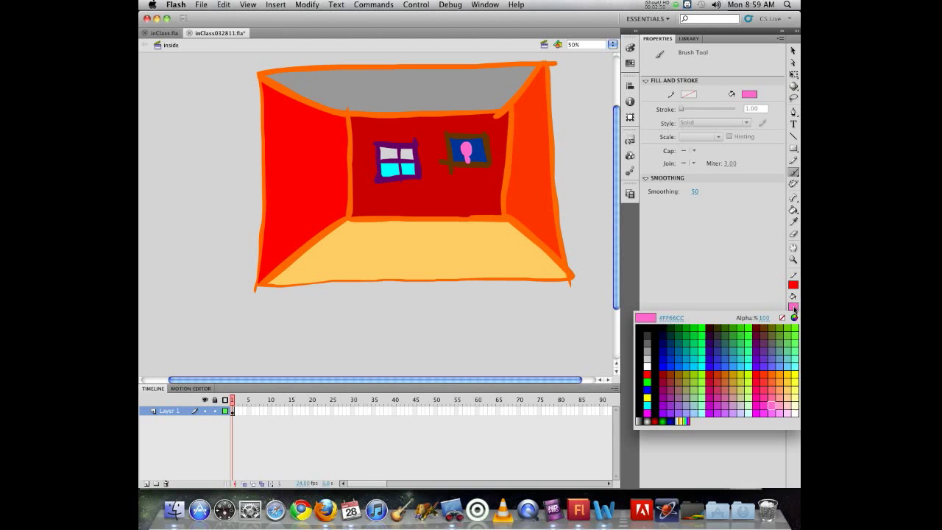
left_click(668, 328)
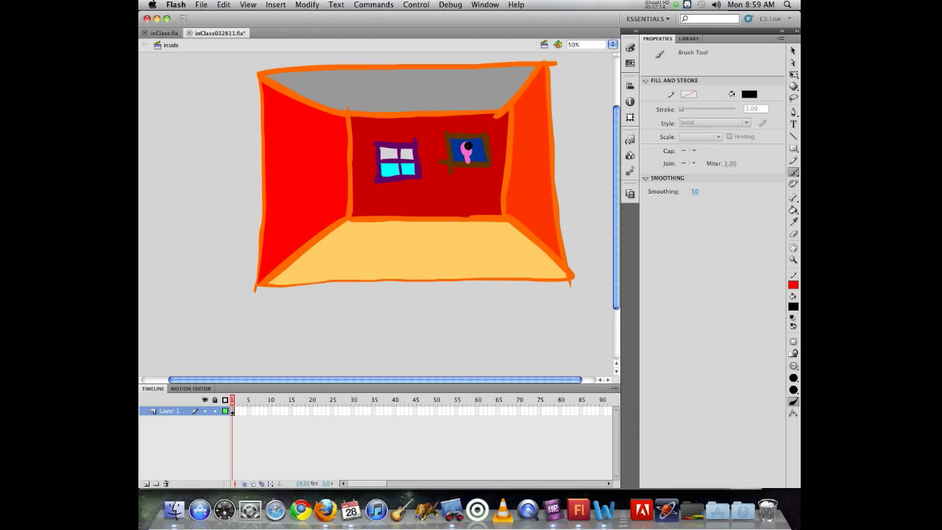
key("super+z")
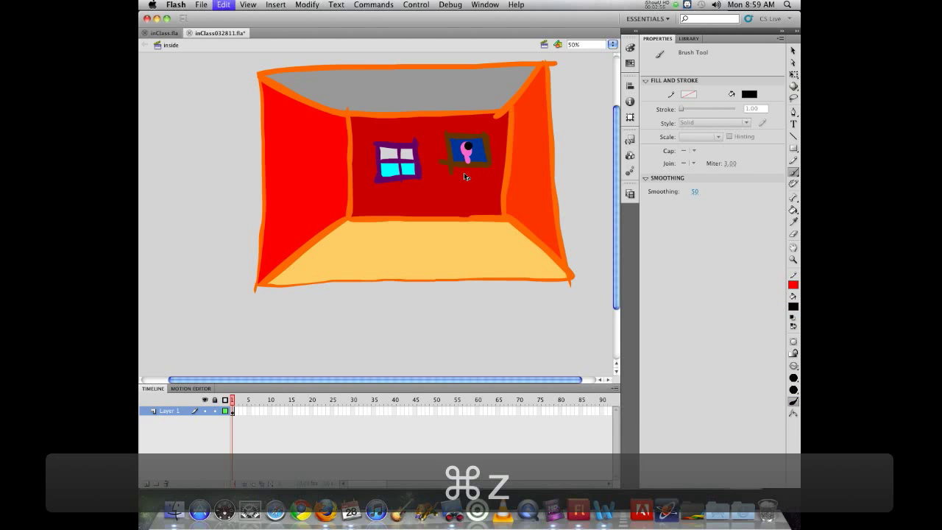
key("super+minus")
key("super+equal")
key("super+equal")
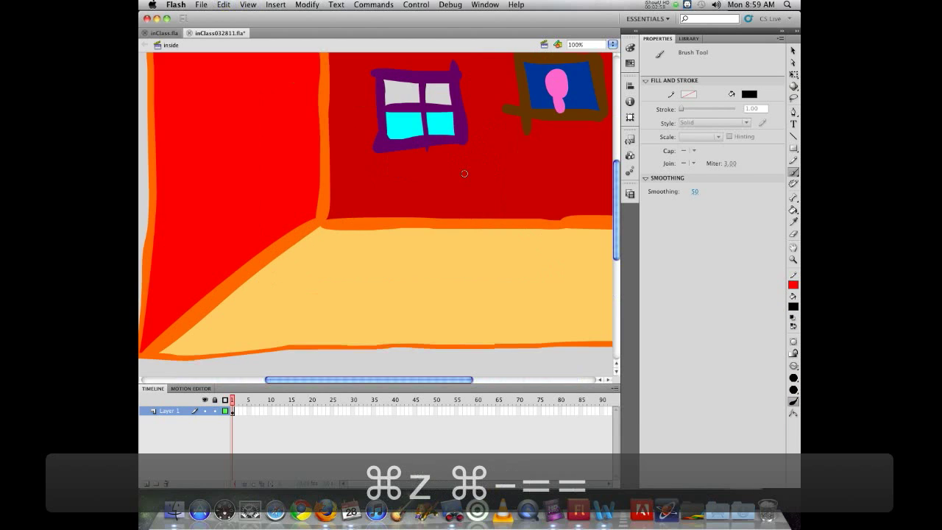
left_click(553, 81)
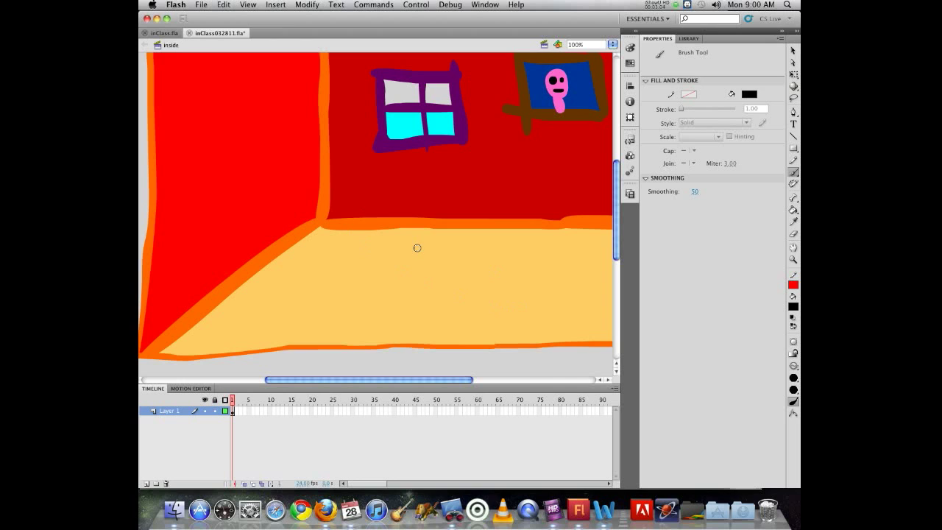
key("super+minus")
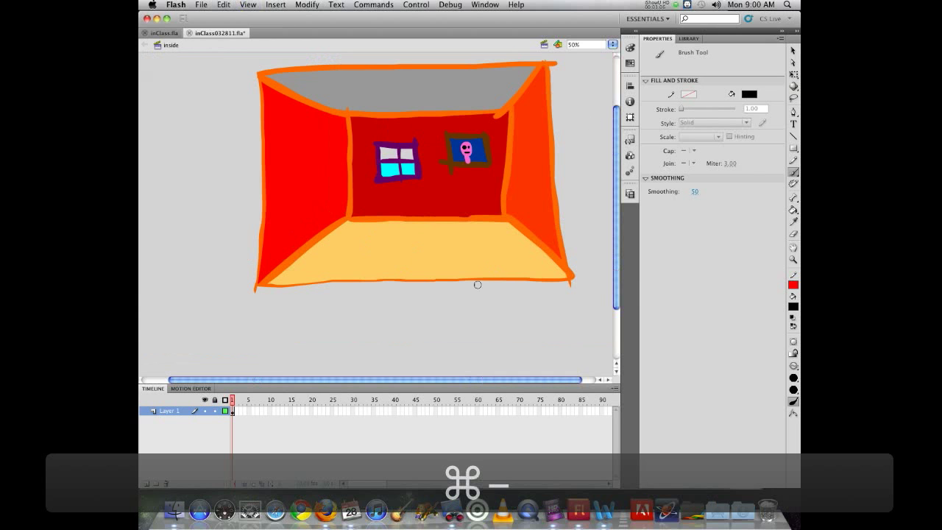
Convert the entire room drawing to a movie clip symbol named "room".
left_click(793, 50)
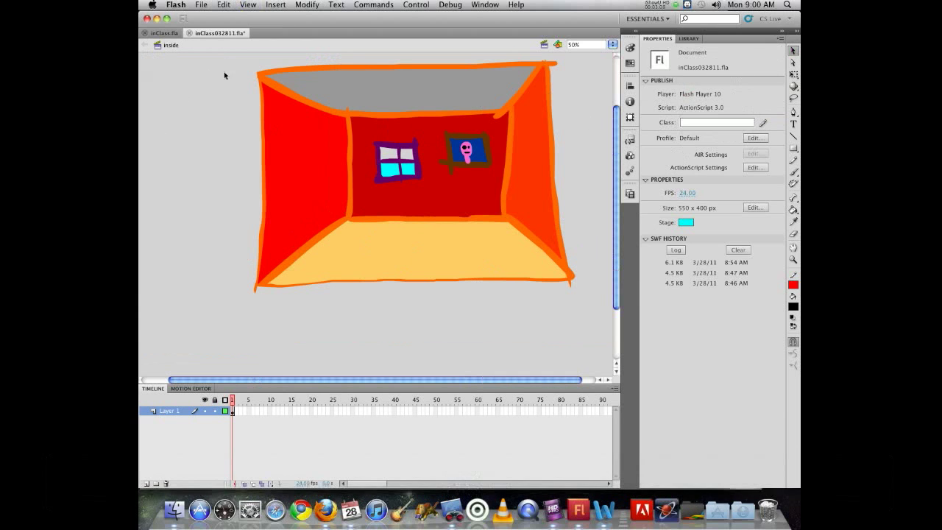
key("super+a")
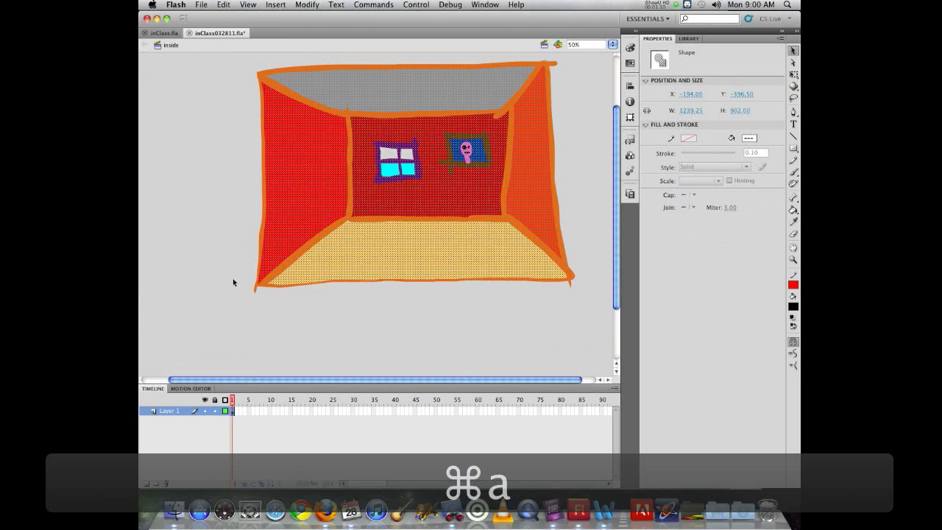
key("F8")
type("r")
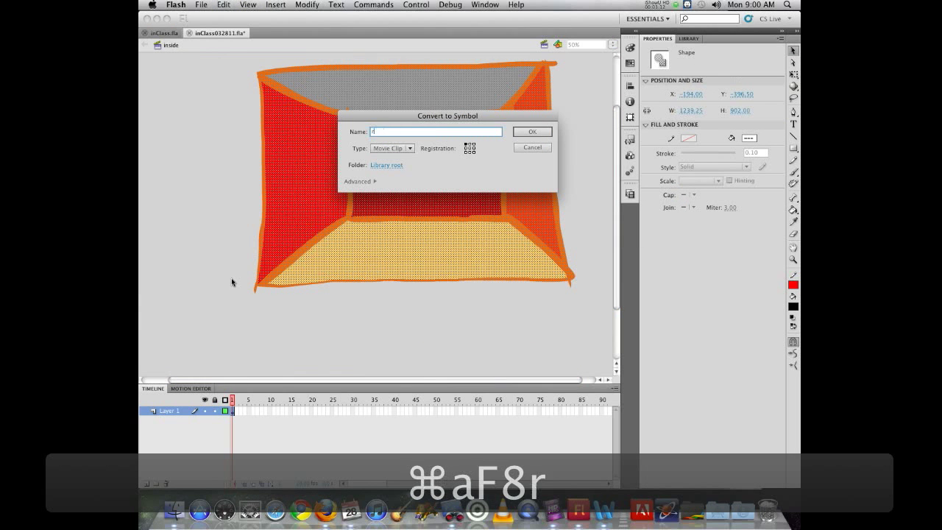
type("oom")
key("Return")
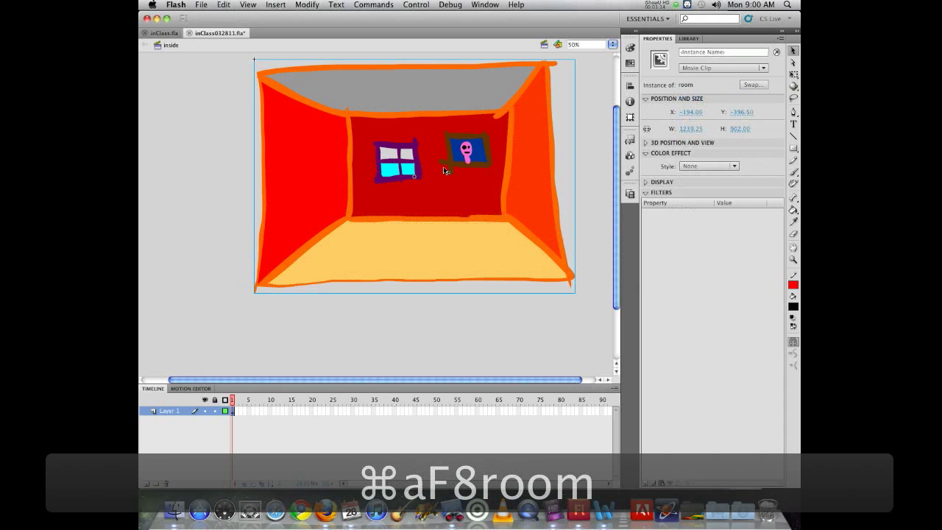
Move the room so its window lies entirely over the cyan stage, and add a new layer above it.
left_click_drag(309, 124, 298, 170)
left_click_drag(231, 182, 256, 194)
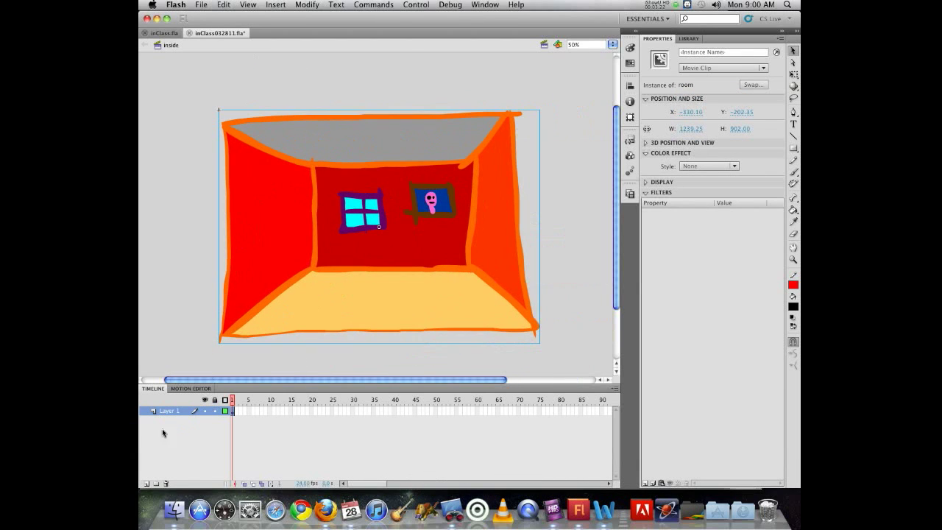
left_click(146, 483)
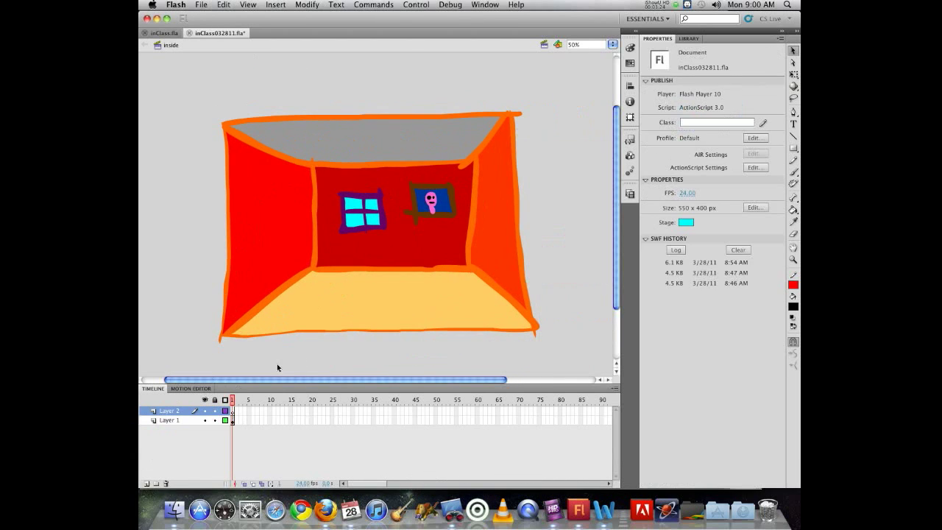
Place an instance of the TreeGroup symbol across the room on the new layer.
left_click(690, 38)
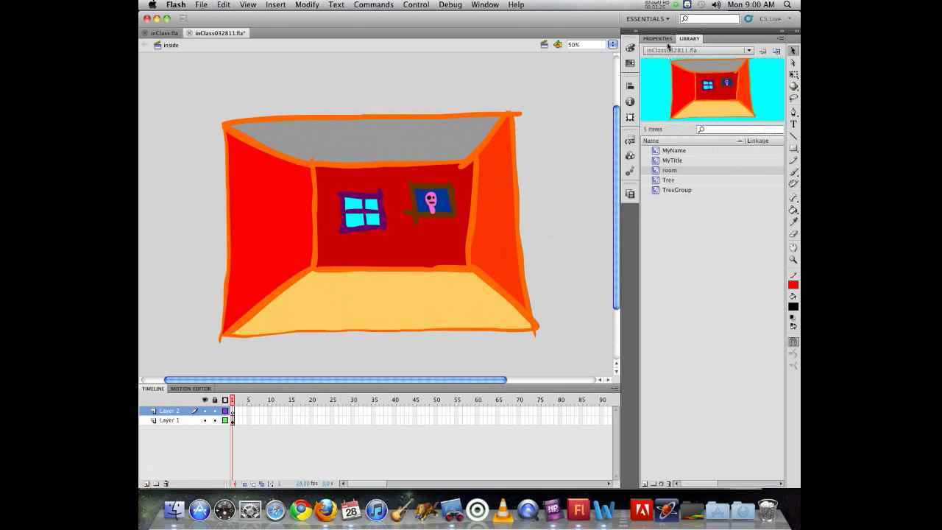
left_click(654, 191)
left_click_drag(722, 82, 404, 219)
mouse_move(414, 216)
left_mouse_down()
mouse_move(416, 239)
mouse_move(416, 224)
left_mouse_up()
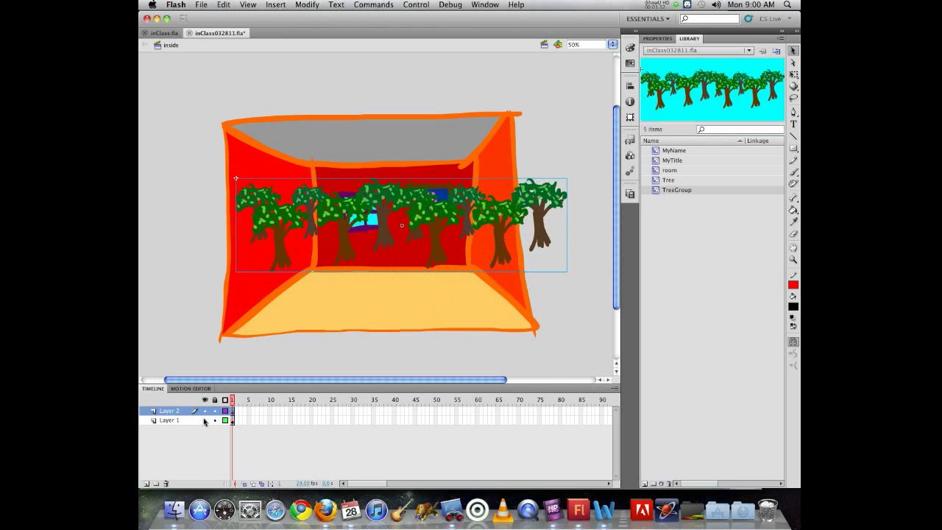
Hide the room's layer and move the tree group up to overlap the upper part of the stage.
left_click(205, 420)
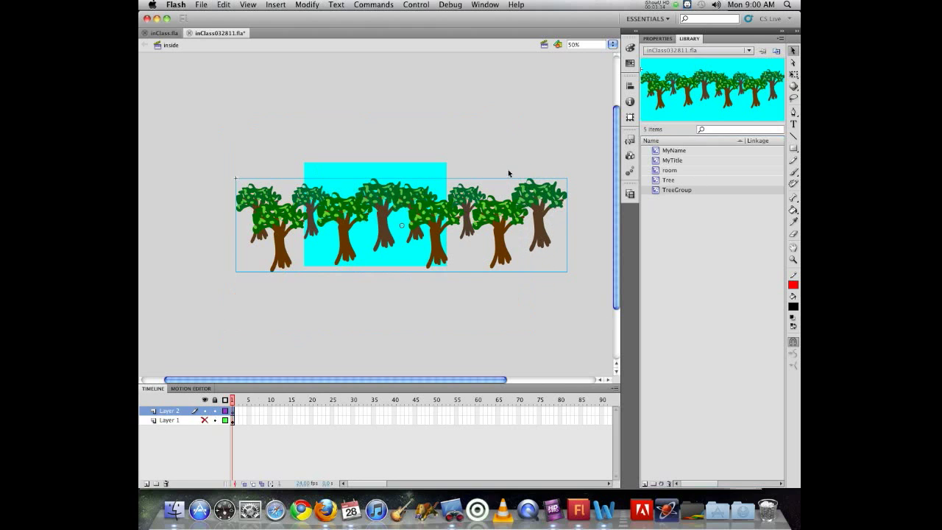
left_click_drag(460, 214, 451, 204)
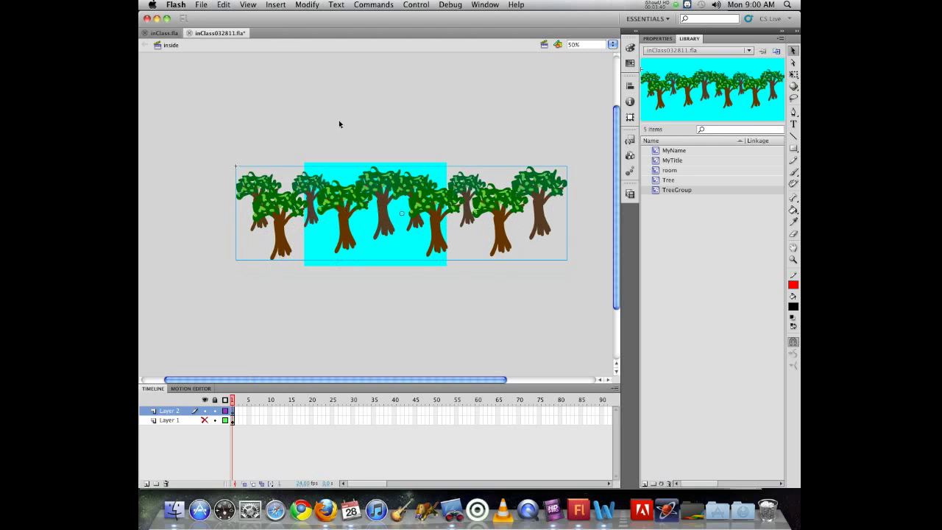
left_click_drag(382, 196, 380, 184)
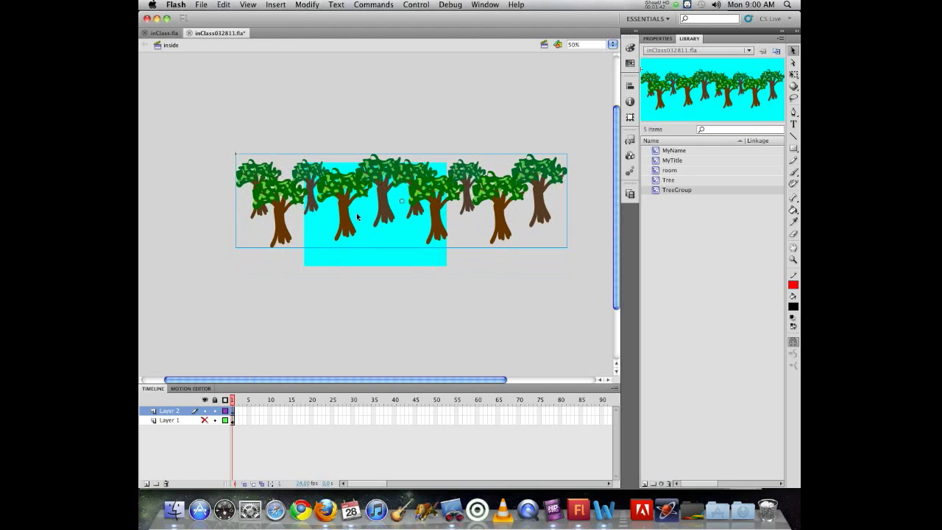
Switch to introScene and unlock its Layers 1, 2 and 3.
left_click(630, 194)
left_click(525, 211)
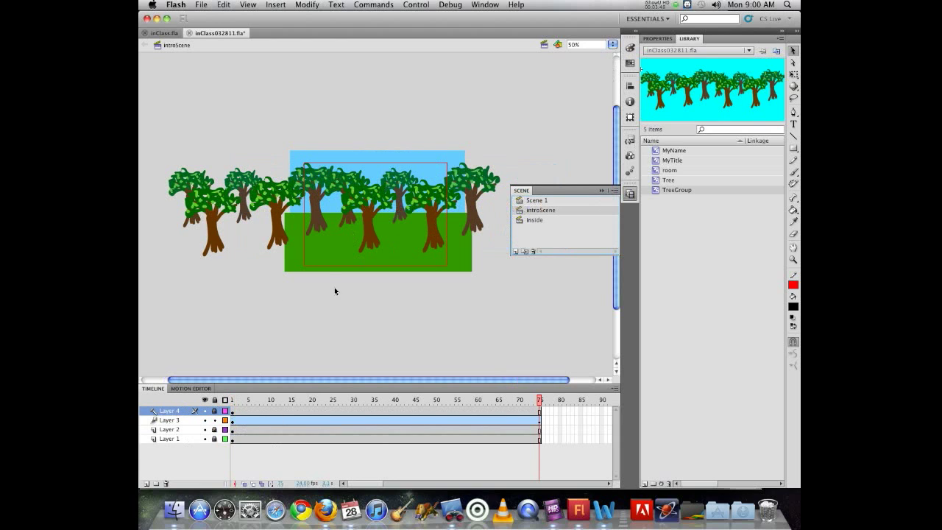
key("shift+F2")
left_click(214, 430)
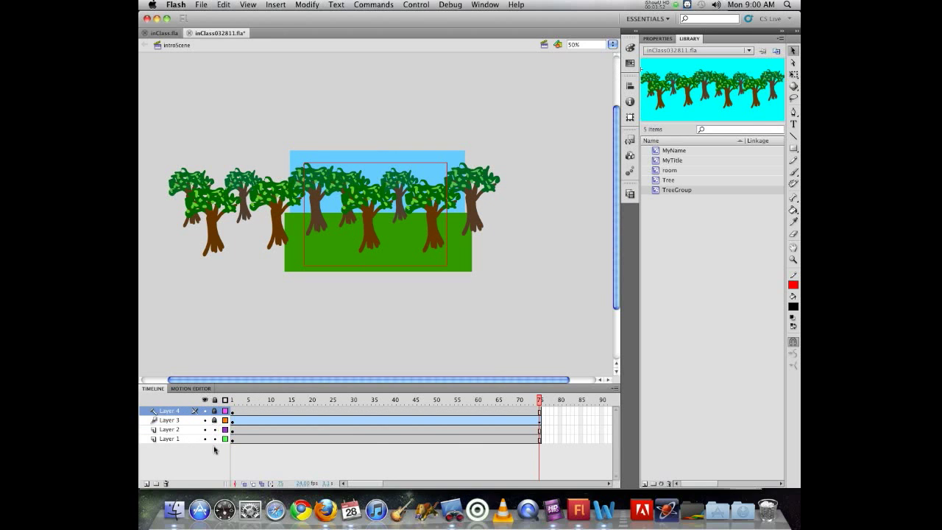
left_click(214, 420)
key("super+a")
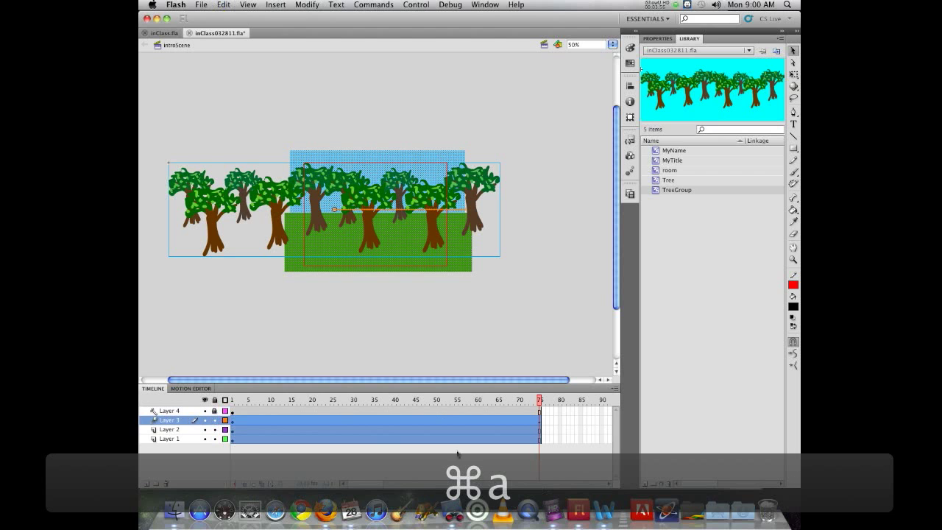
left_click(535, 239)
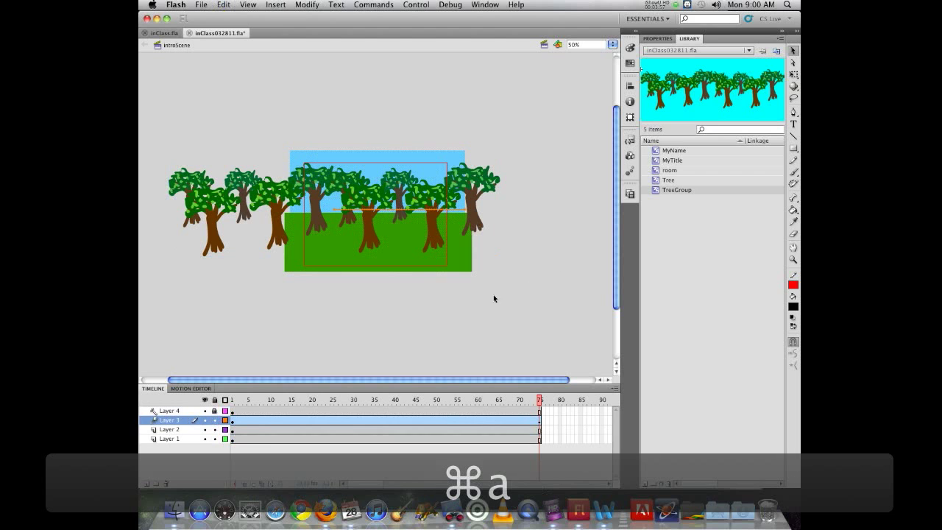
Try to select the first frames of Layers 3, 2 and 1 together.
left_click(232, 420)
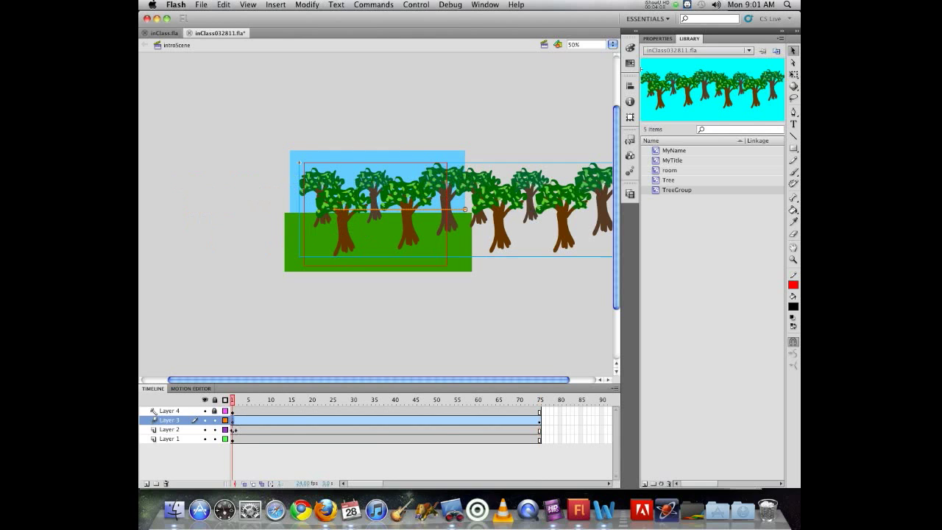
left_click(233, 430)
left_click(233, 439)
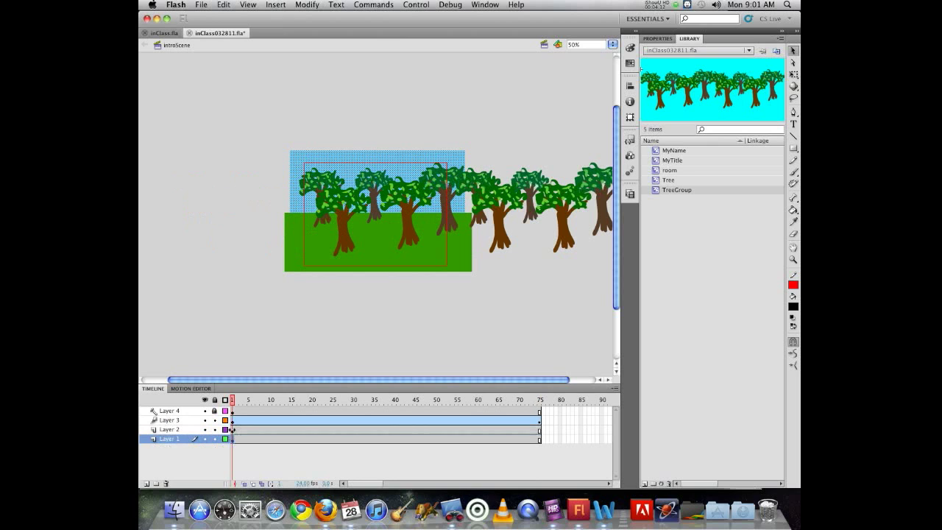
left_click(233, 430)
left_click(240, 421)
left_click_drag(236, 421, 233, 435)
left_click(234, 421)
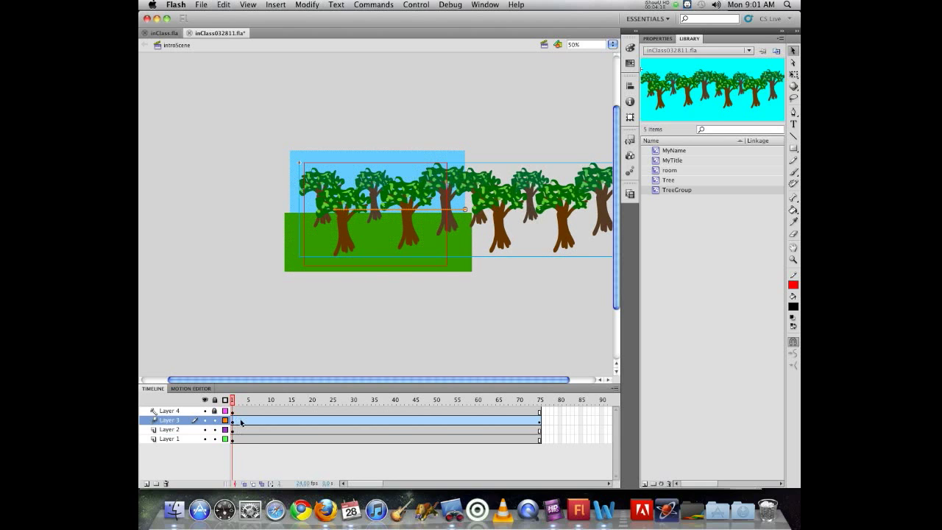
Select frame 1 across Layers 3, 2 and 1 of introScene and copy these frames.
left_click(240, 422)
left_click_drag(233, 422, 234, 444)
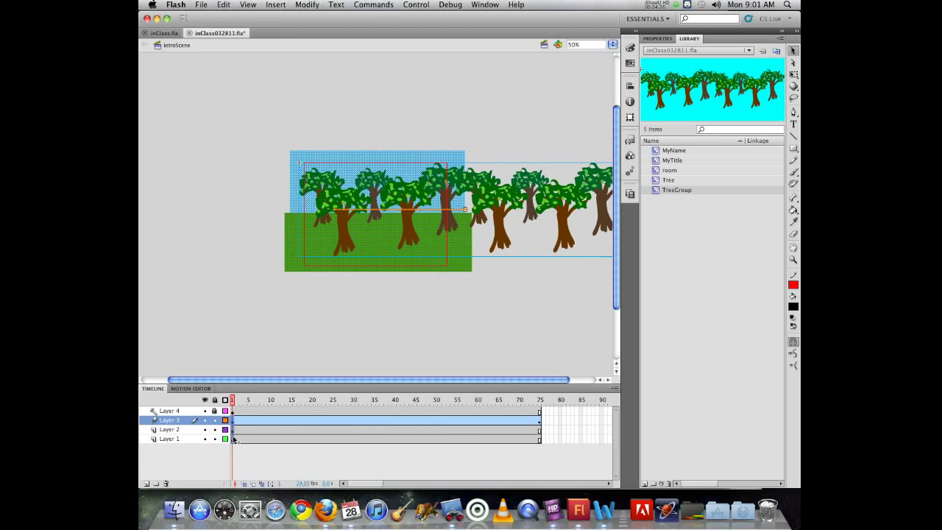
right_click(233, 439)
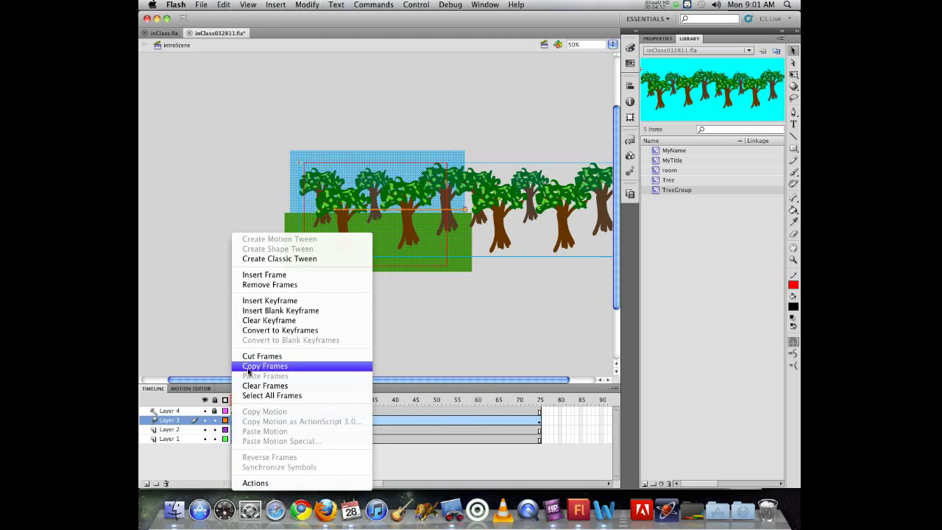
left_click(251, 367)
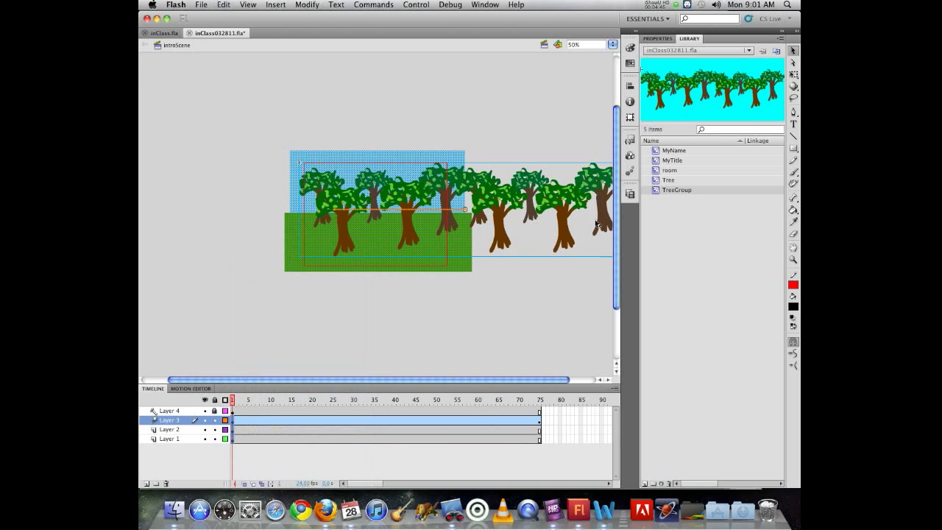
Return to the inside scene and delete the tree group from frame 1 of Layer 2.
left_click(630, 193)
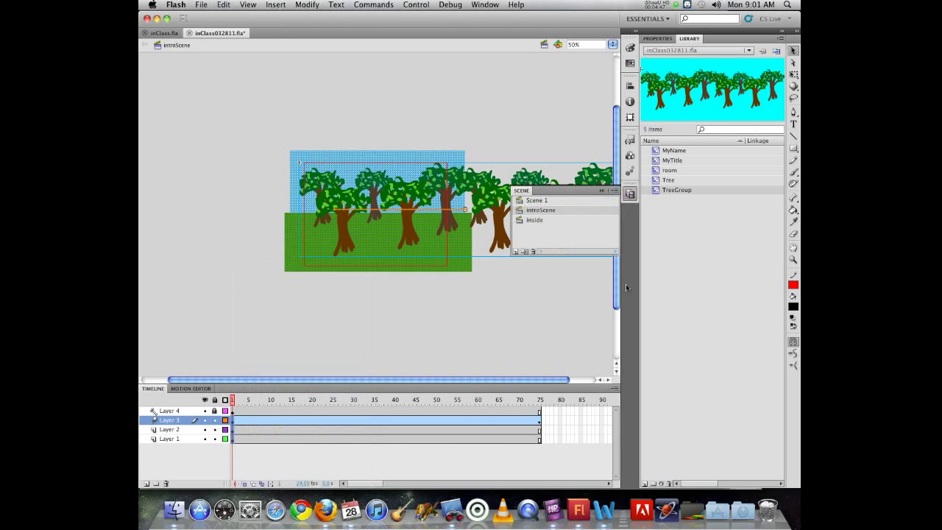
left_click(531, 220)
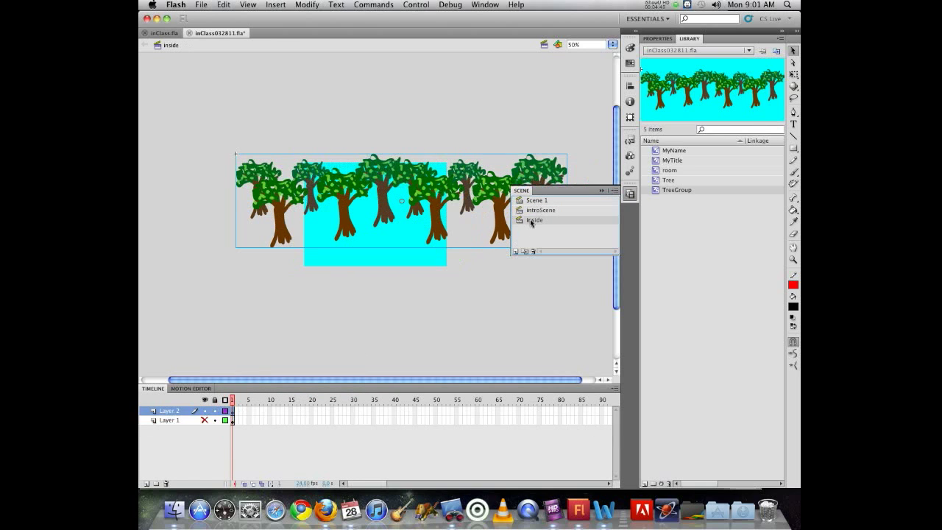
left_click(233, 412)
key("Delete")
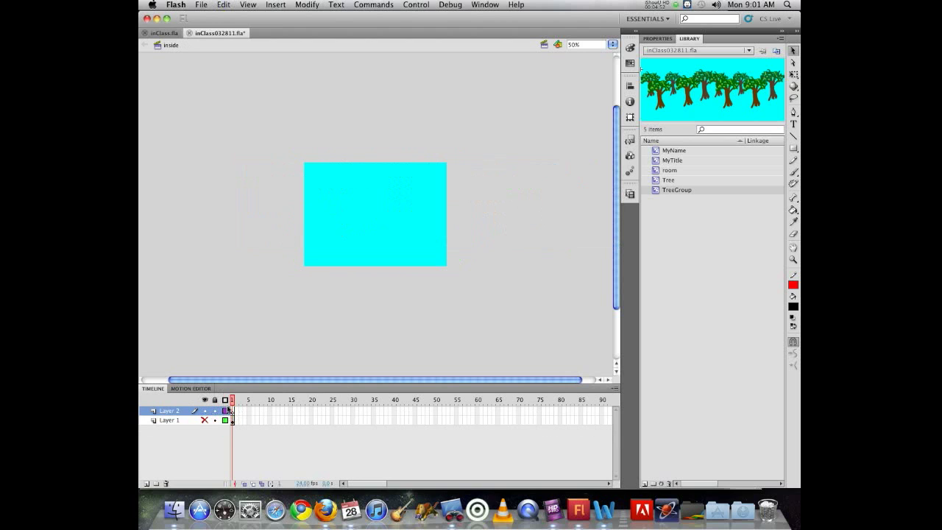
Paste the copied introScene frames into frame 1 of Layer 2.
right_click(230, 411)
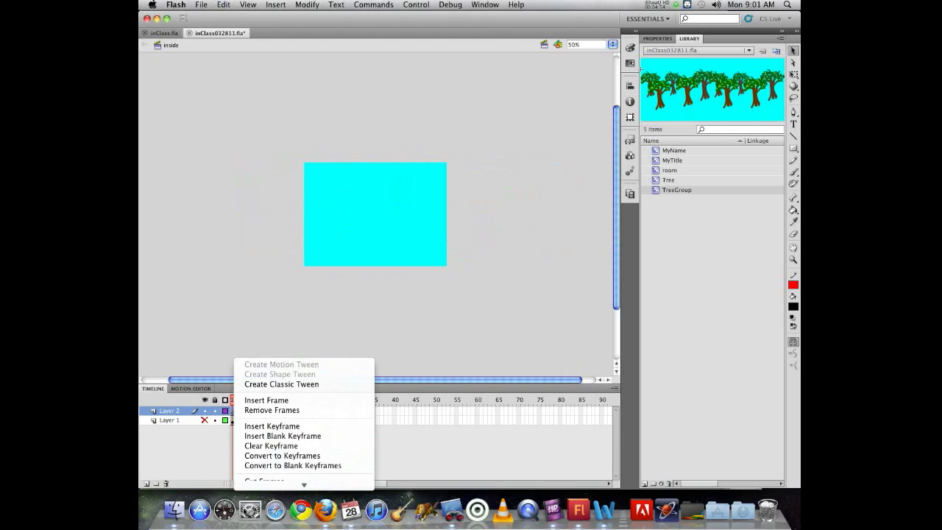
mouse_move(302, 485)
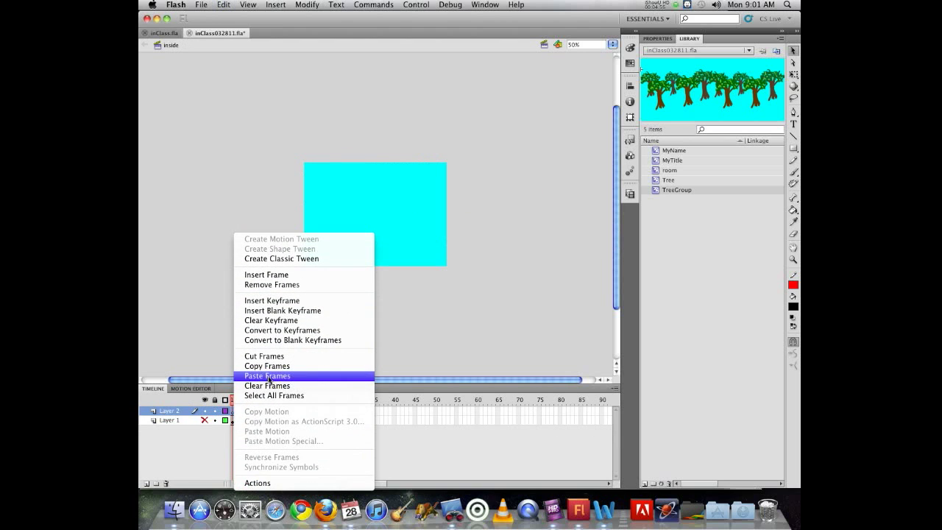
left_click(270, 376)
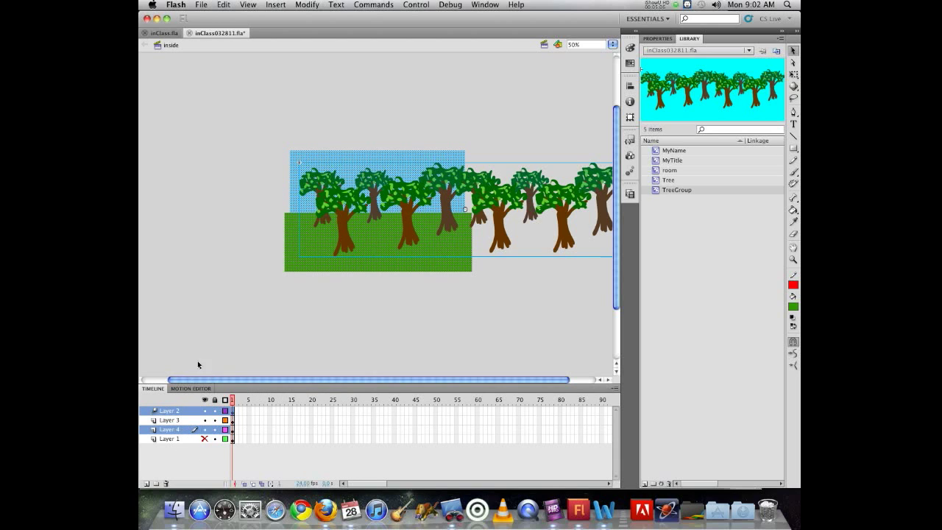
right_click(231, 410)
left_click(235, 417)
left_click(233, 400)
left_click(240, 449)
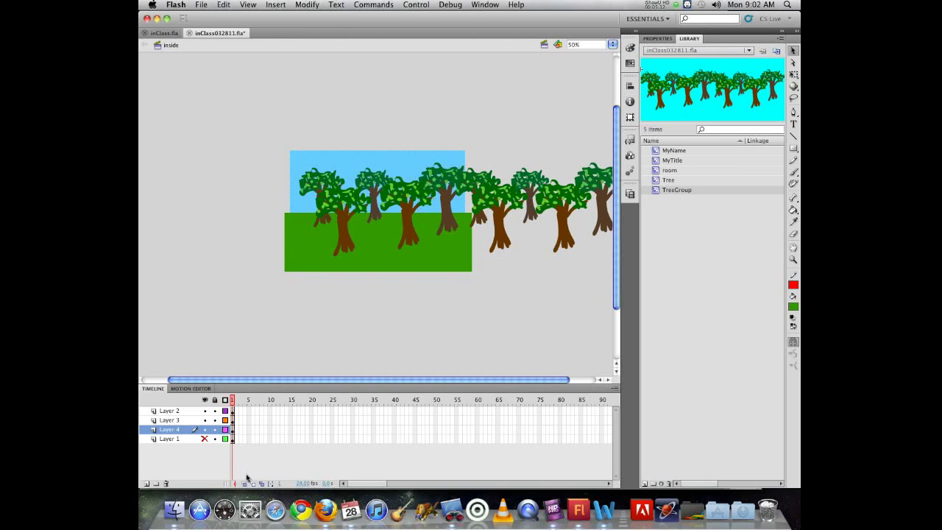
Show Layer 1, bring it above all other layers and shift its room slightly up and left.
left_click(204, 429)
left_click(205, 429)
left_click(205, 439)
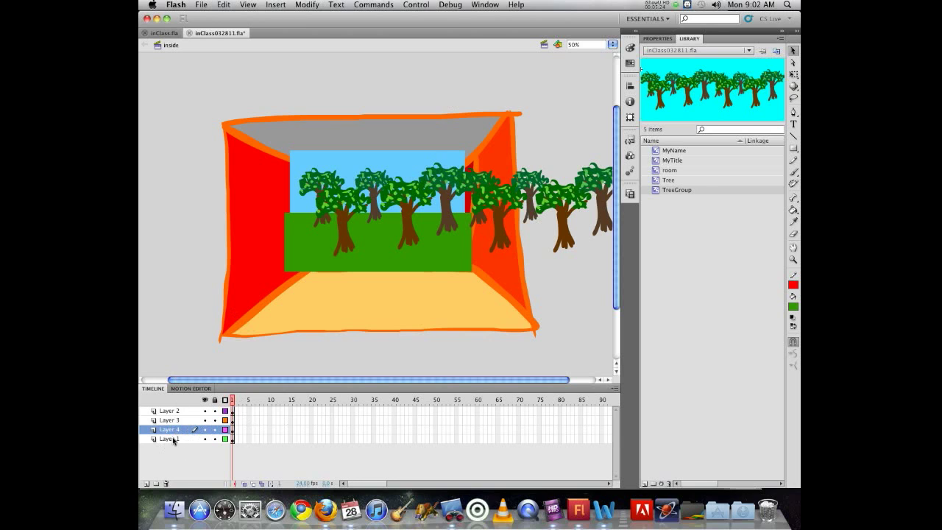
left_click_drag(173, 442, 164, 409)
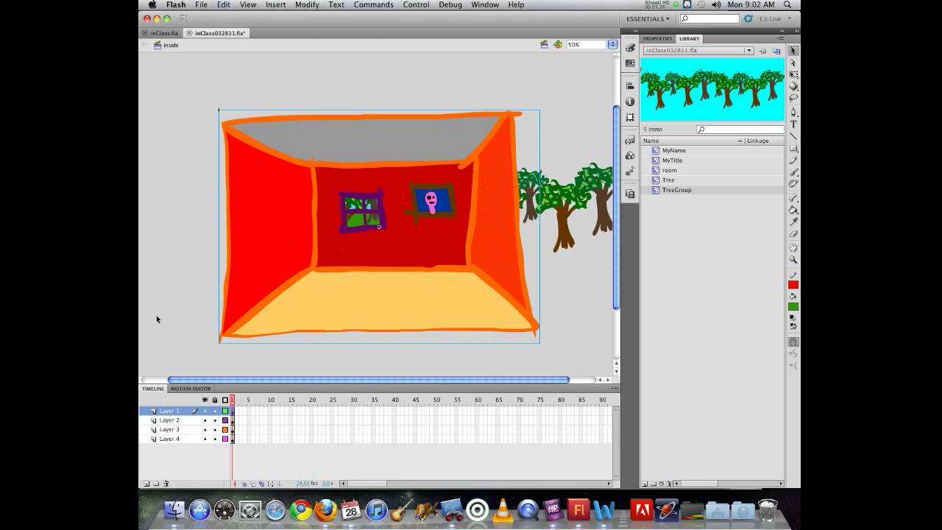
mouse_move(274, 220)
left_mouse_down()
mouse_move(260, 193)
mouse_move(260, 221)
mouse_move(369, 186)
mouse_move(328, 243)
mouse_move(252, 211)
mouse_move(343, 211)
mouse_move(257, 216)
left_mouse_up()
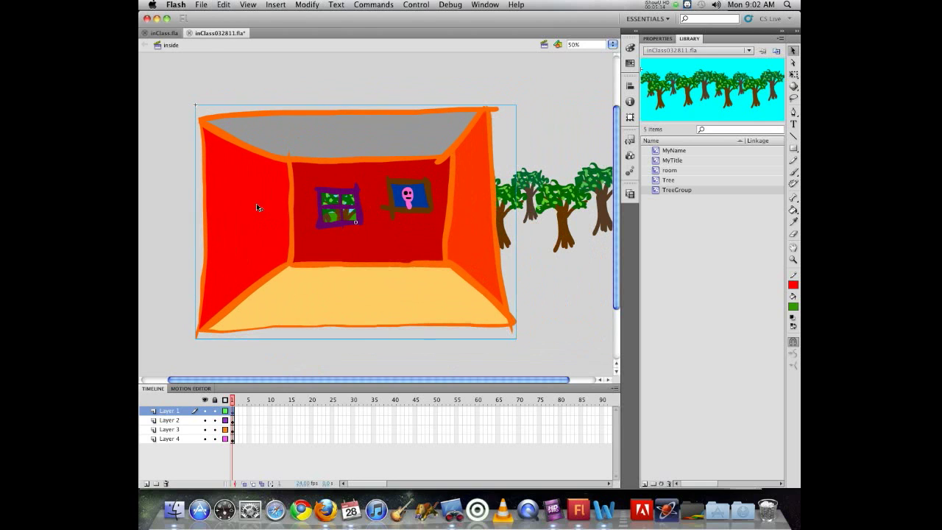
Scale the tree group down proportionally and move it behind the room's window.
left_click(559, 198)
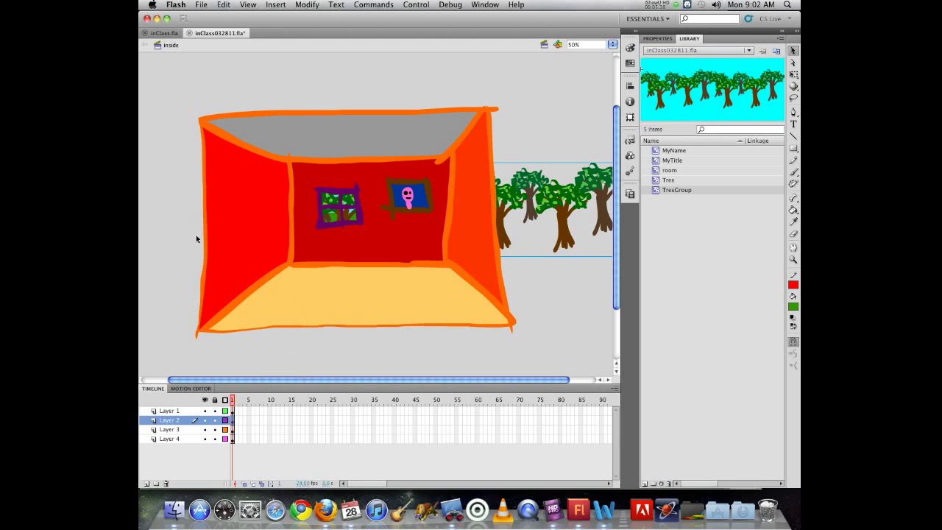
key("q")
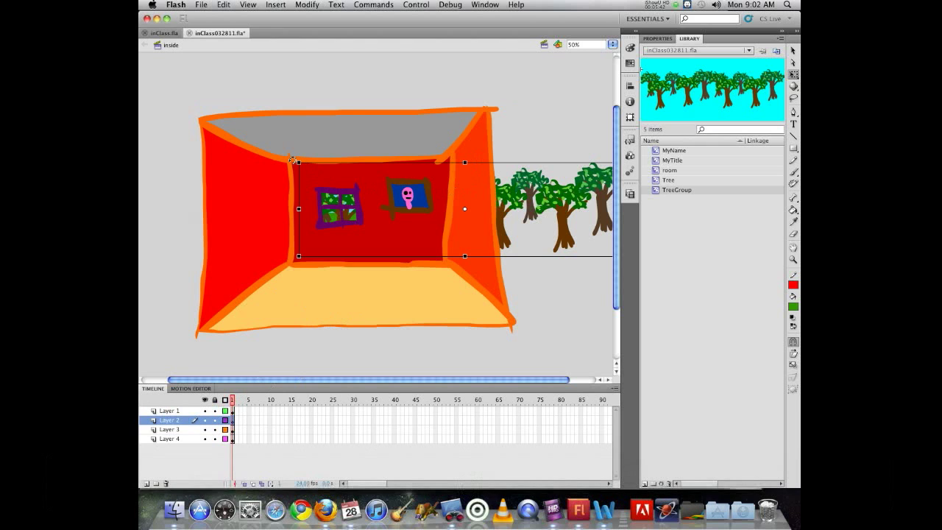
left_click_drag(299, 162, 334, 181)
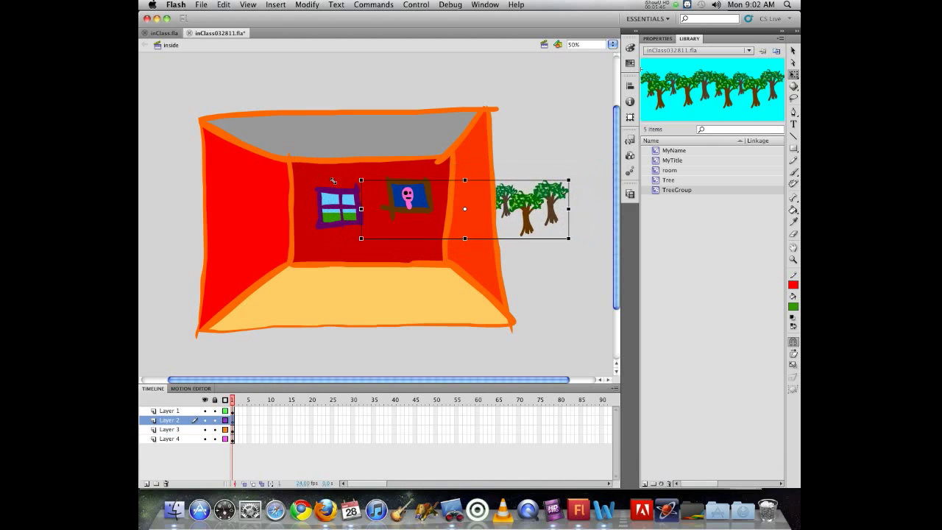
left_click_drag(525, 210, 458, 201)
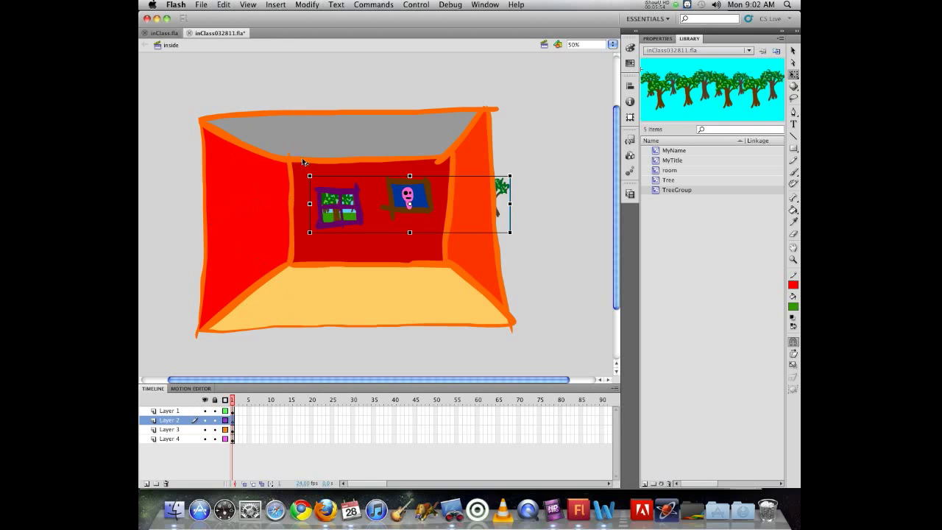
left_click(181, 136)
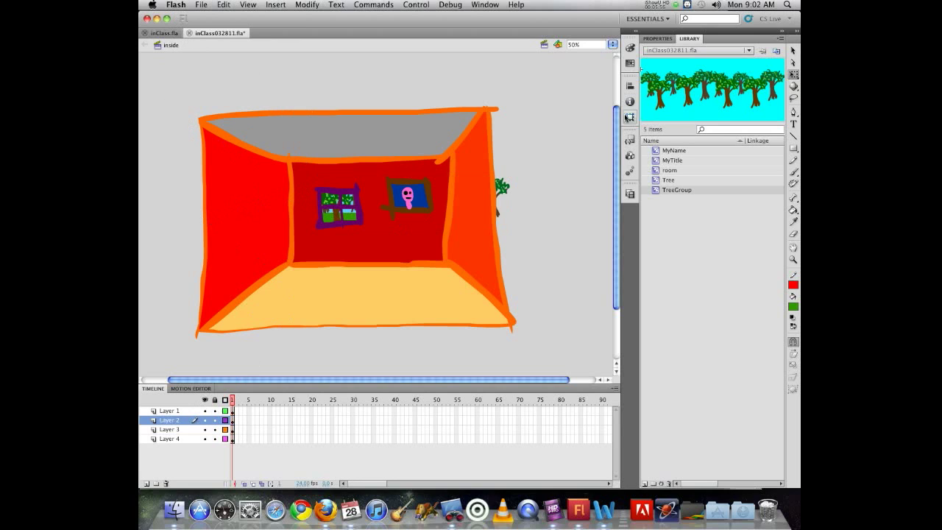
Copy frame 1 of introScene's guide Layer 4 and return to the inside scene.
left_click(630, 194)
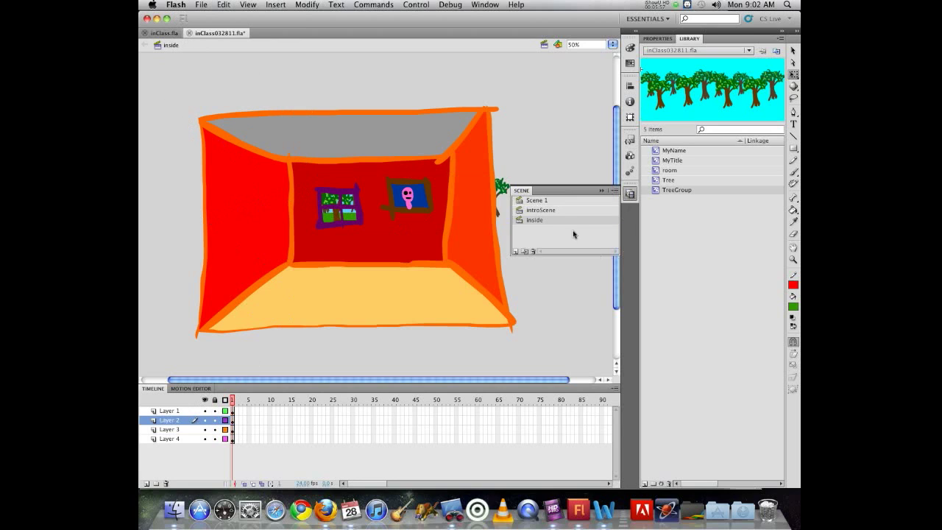
left_click(539, 211)
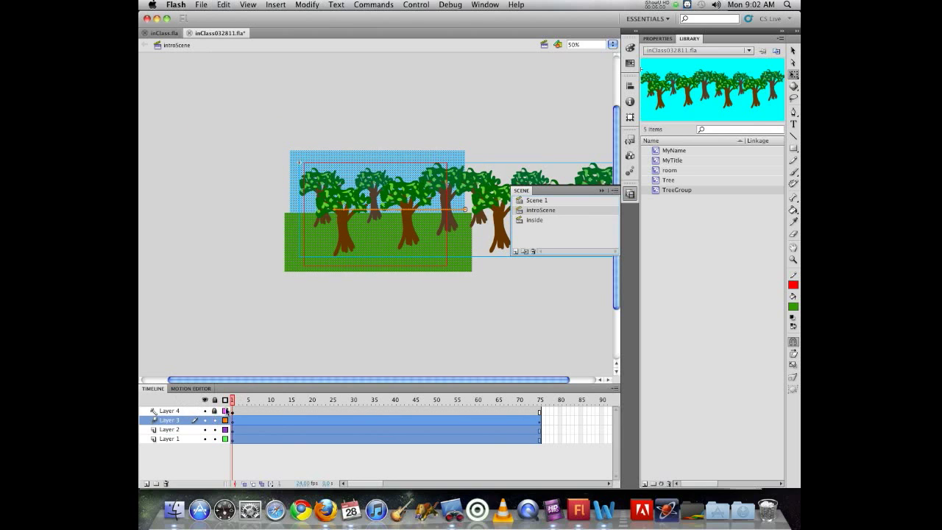
left_click(234, 417)
left_click(230, 410)
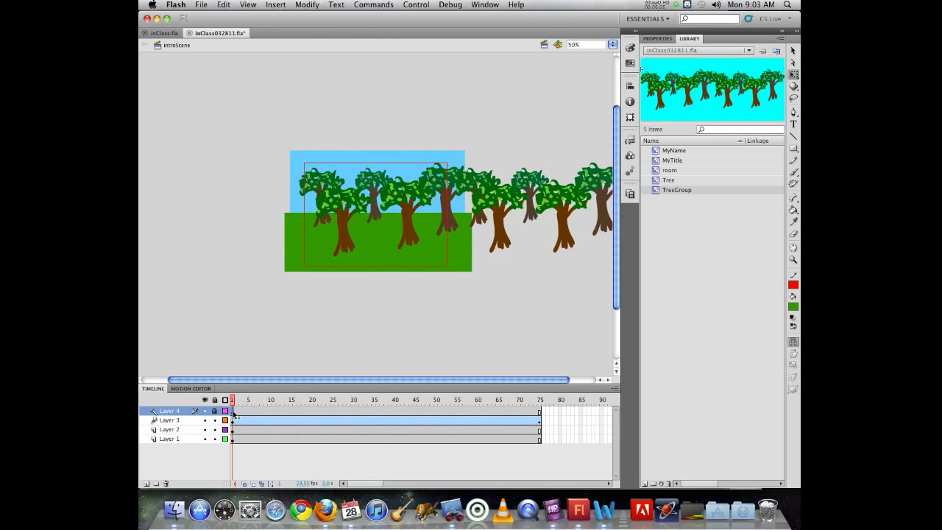
right_click(233, 410)
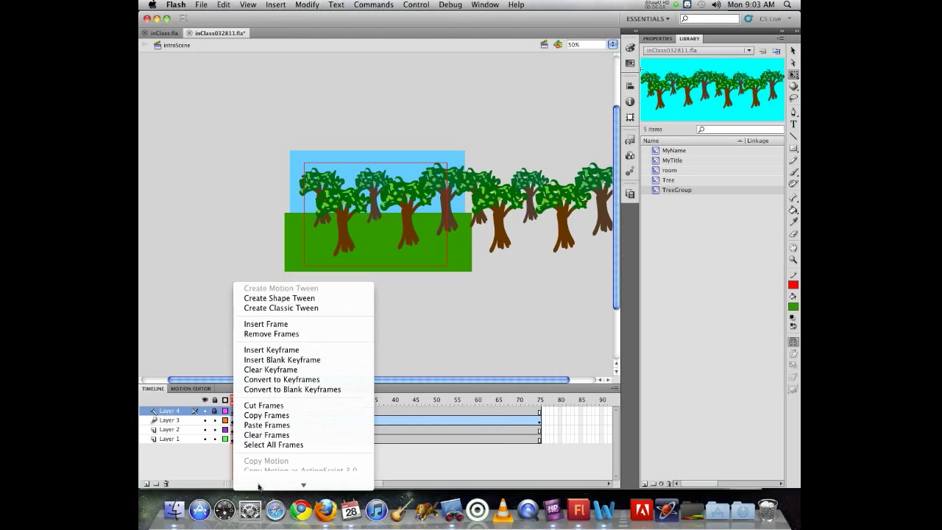
left_click(255, 416)
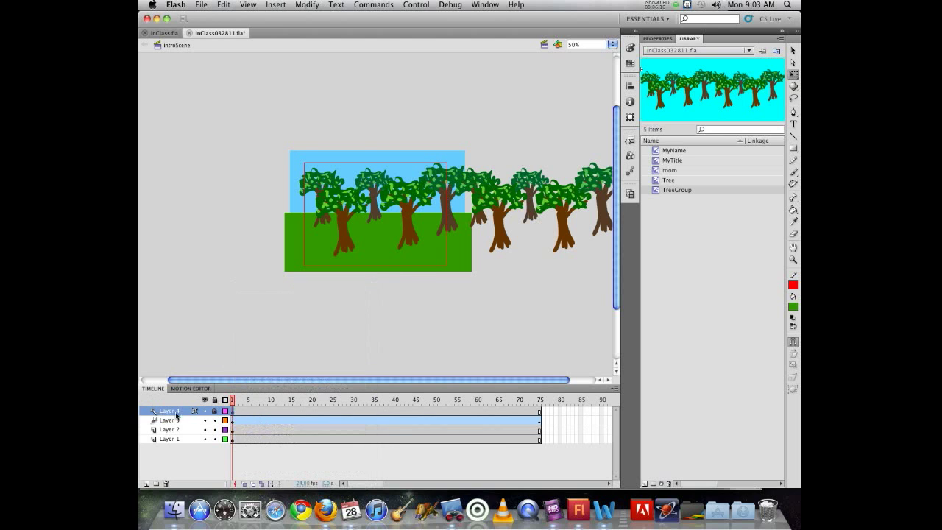
left_click(629, 195)
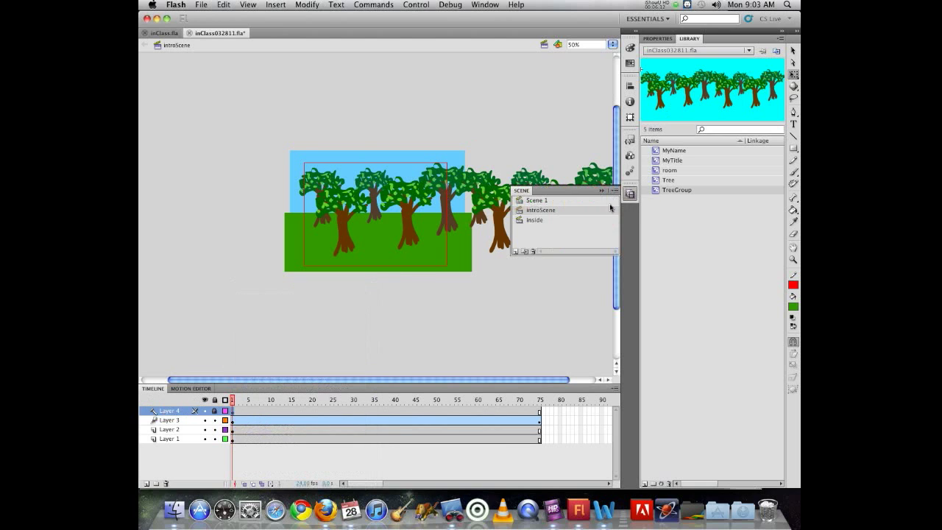
left_click(534, 220)
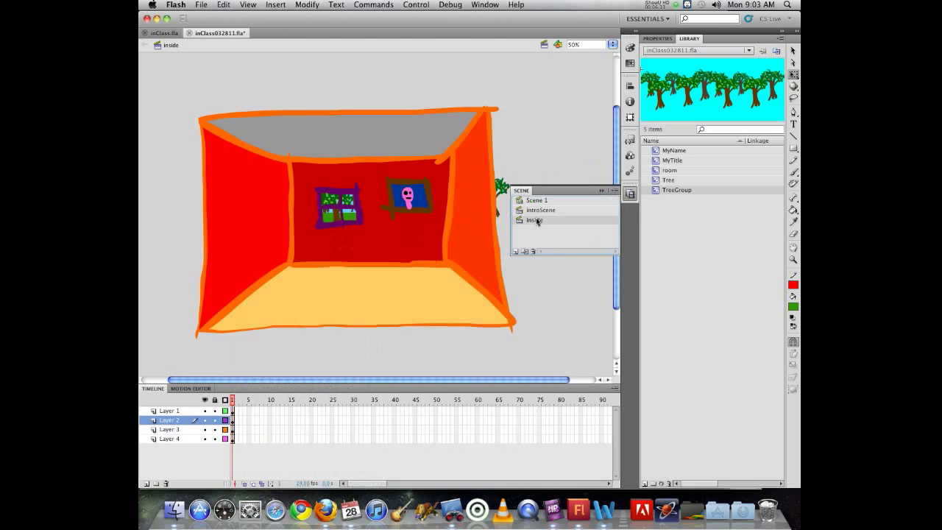
Try to paste the copied guide frame into frame 1 of Layer 1.
left_click(163, 411)
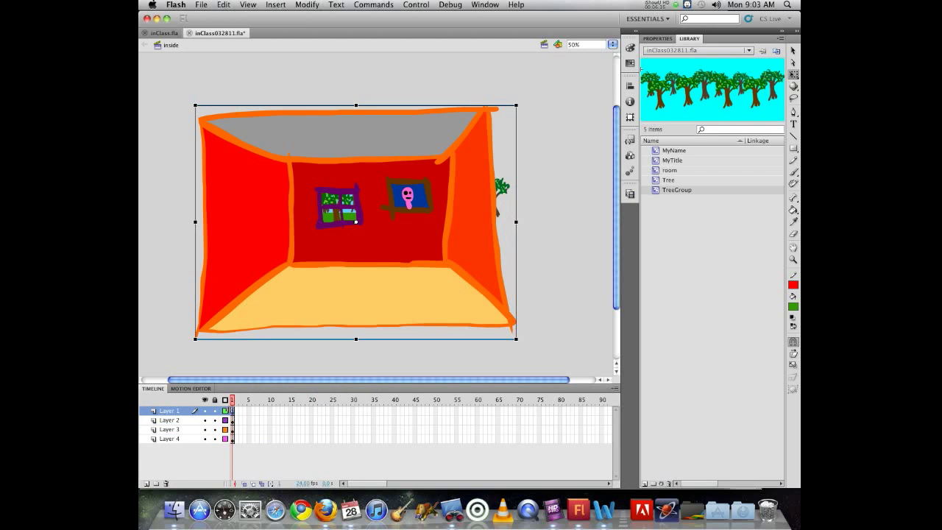
right_click(233, 410)
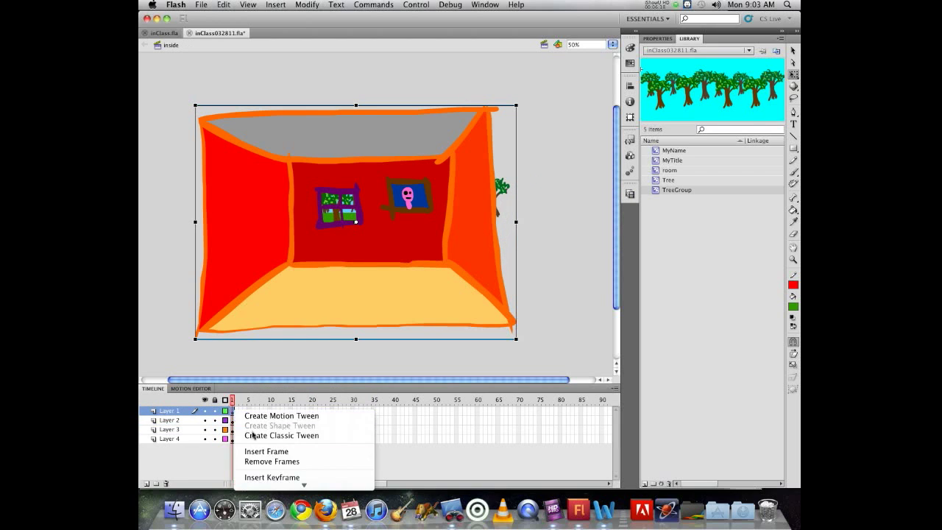
mouse_move(249, 486)
left_click(261, 454)
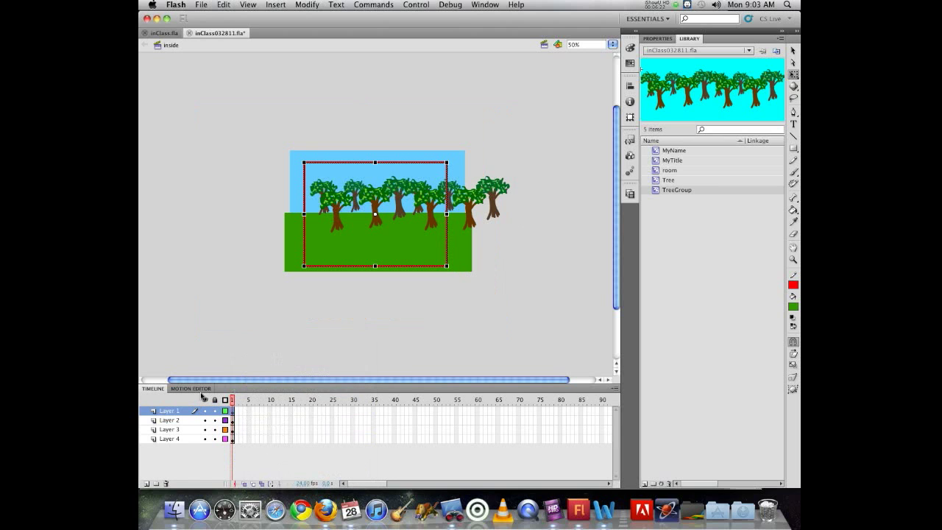
key("super+z")
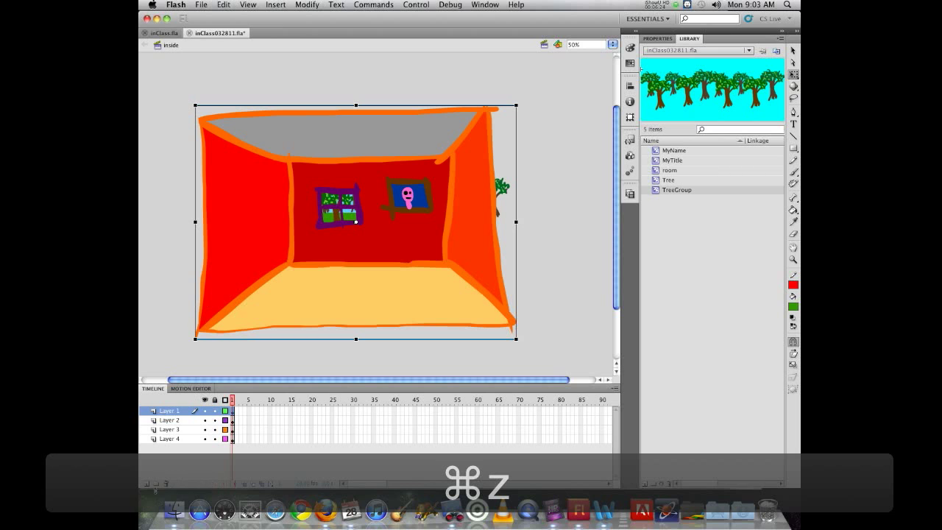
key("super+z")
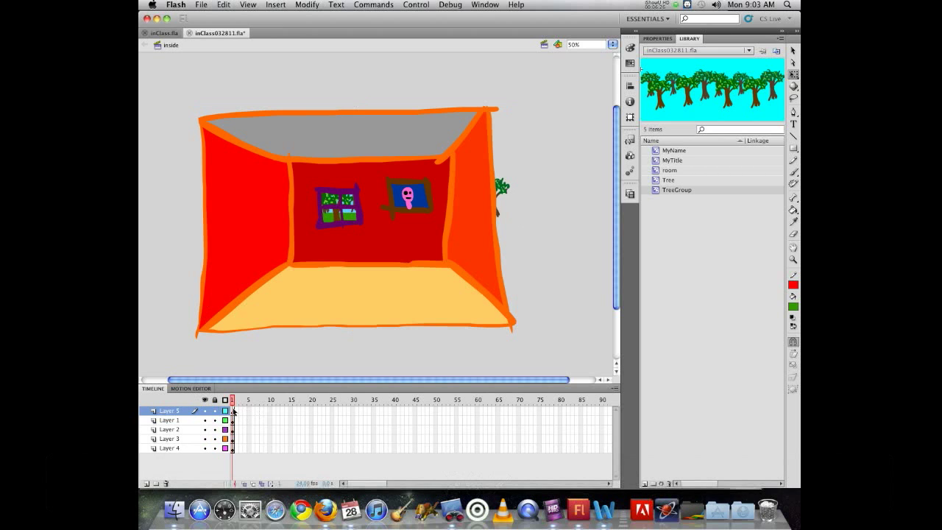
Paste the copied guide frame into frame 1 of a new layer above Layer 1.
right_click(234, 413)
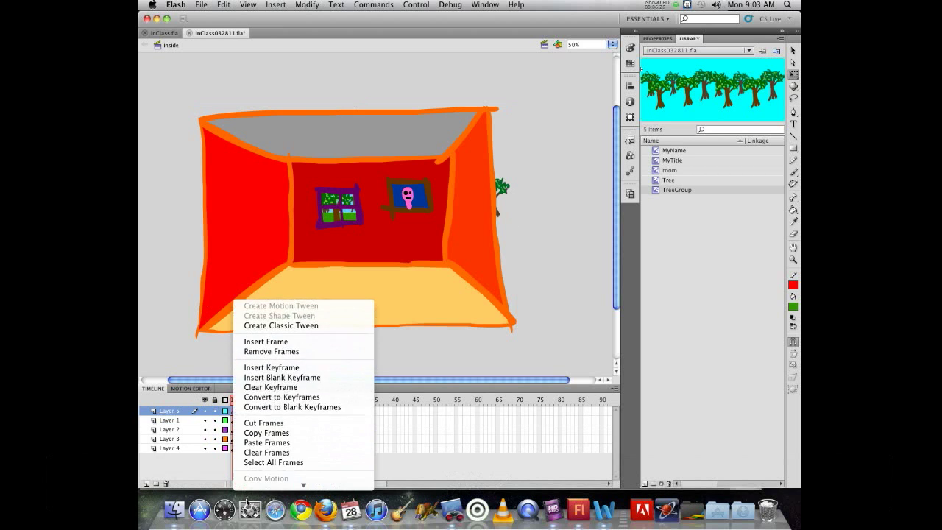
left_click(255, 426)
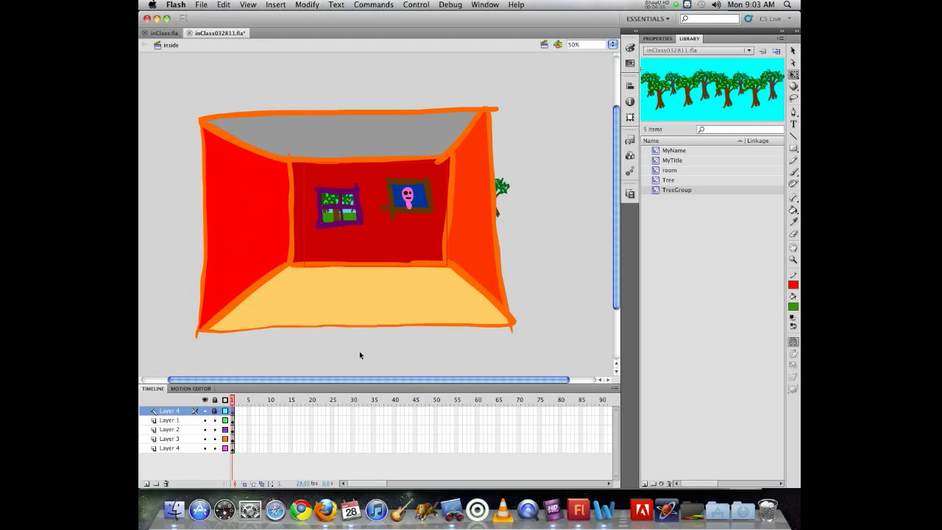
Unlock the pasted guide layer and lock the four layers below it.
key("super+minus")
key("super+equal")
key("super+equal")
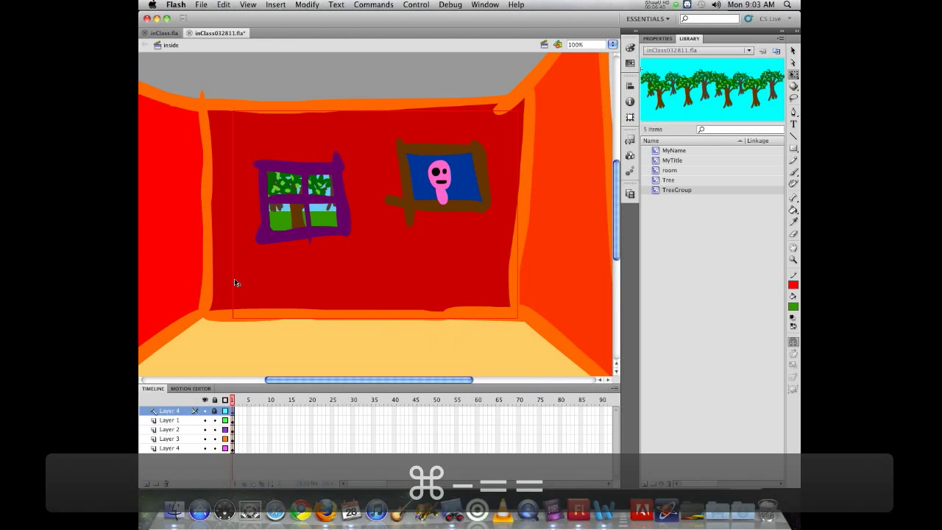
left_click(214, 412)
left_click_drag(214, 416, 214, 448)
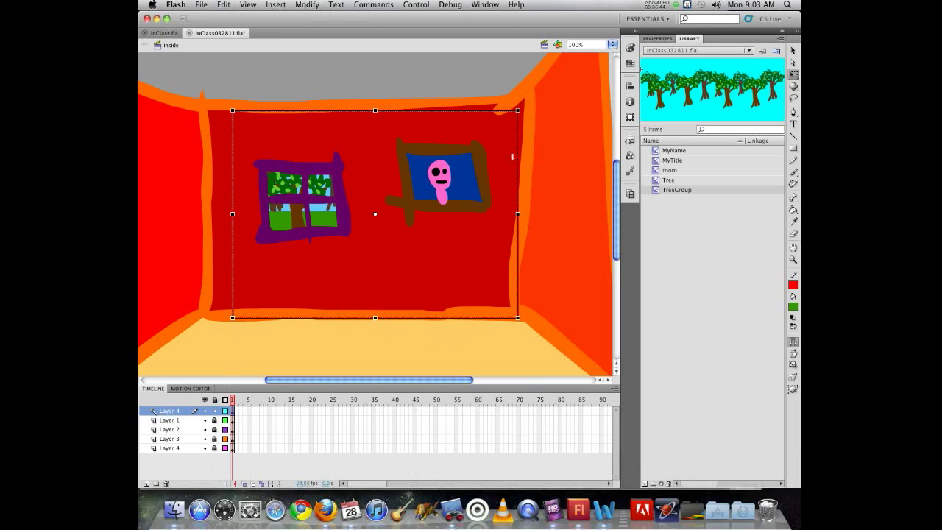
Change the guide rectangle's stroke colour to bright green and lock its layer.
left_click(657, 38)
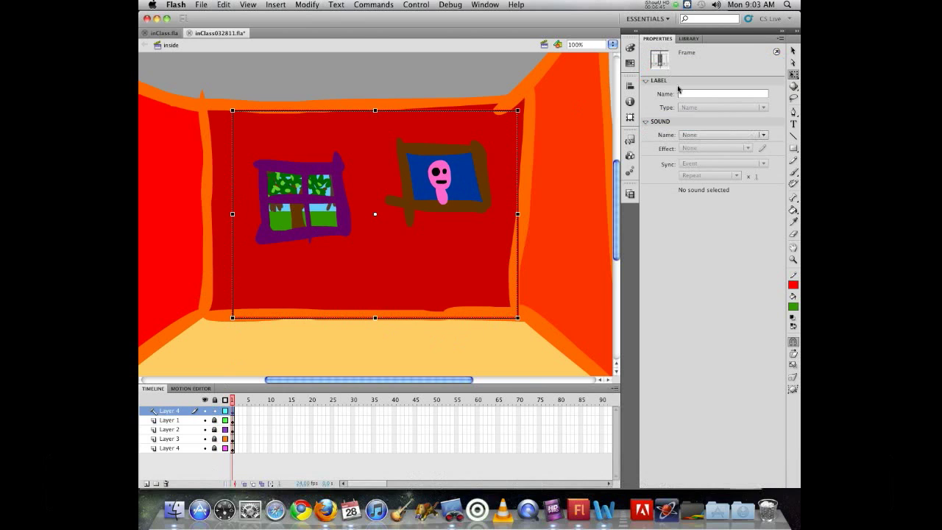
left_click(498, 112)
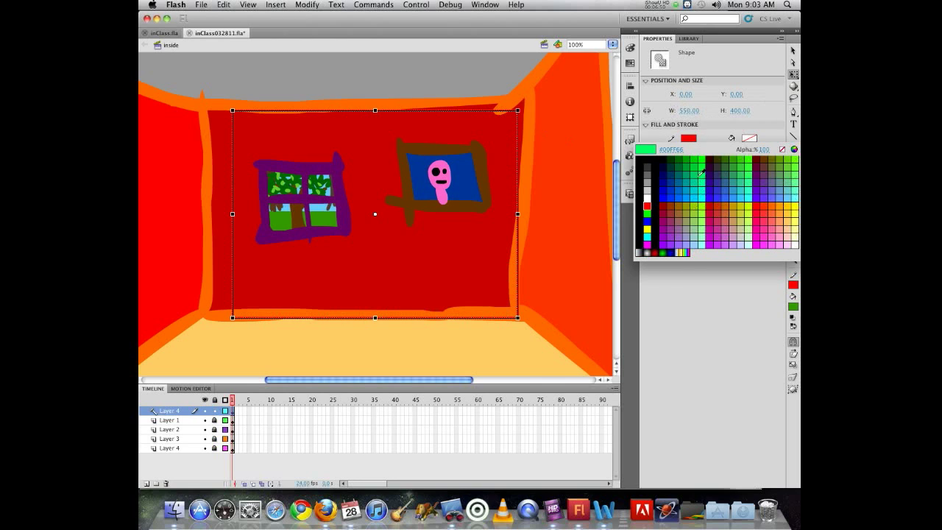
left_click(705, 159)
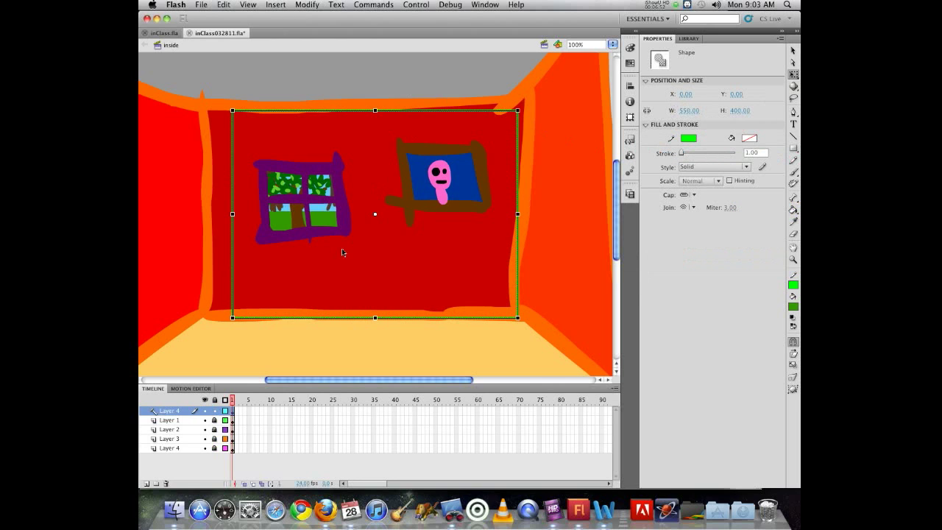
left_click(280, 345)
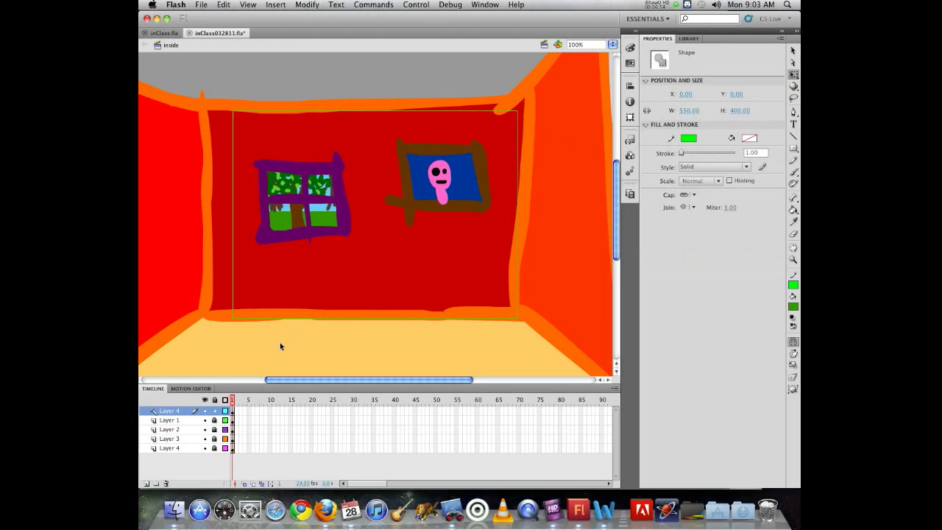
left_click(214, 411)
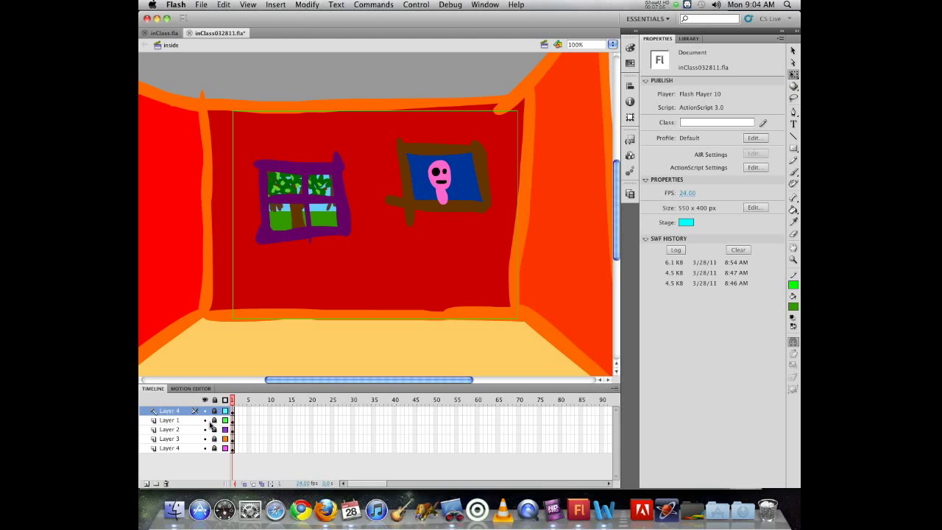
Unlock Layer 1, which holds the room, and rename it "romm".
double_click(170, 420)
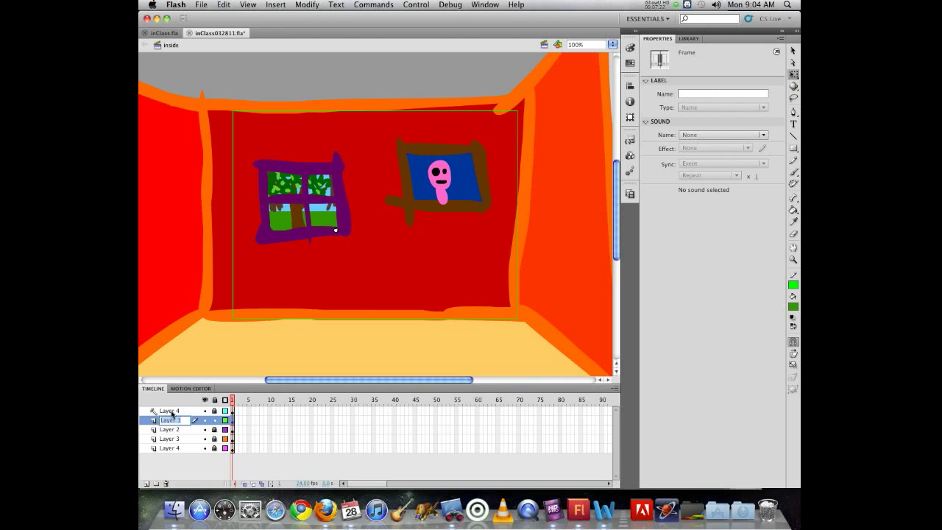
type("romm")
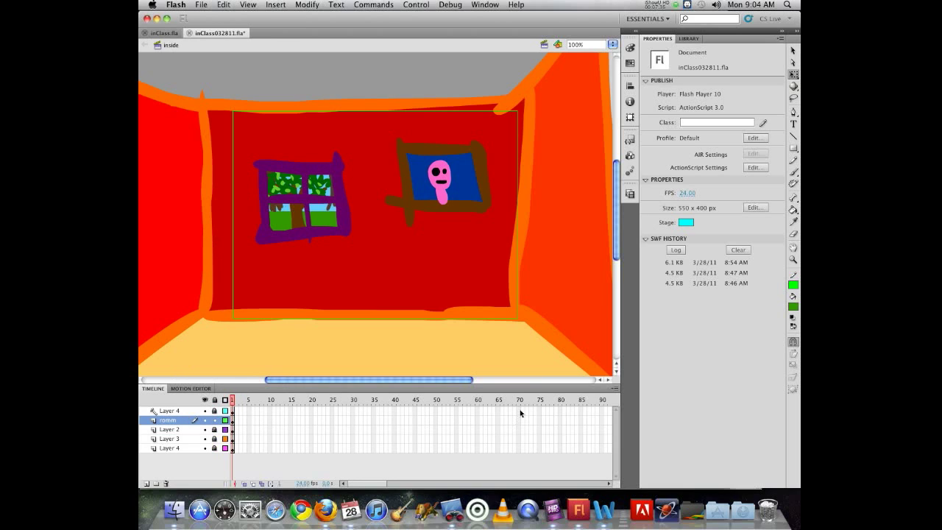
Extend all five layers to frame 70 and create a motion tween on the romm layer.
left_click_drag(518, 412, 518, 450)
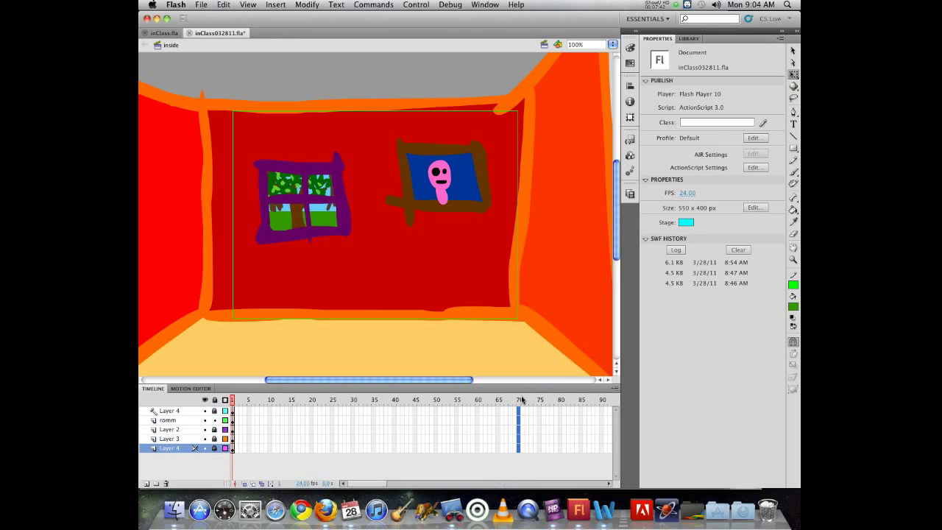
key("F5")
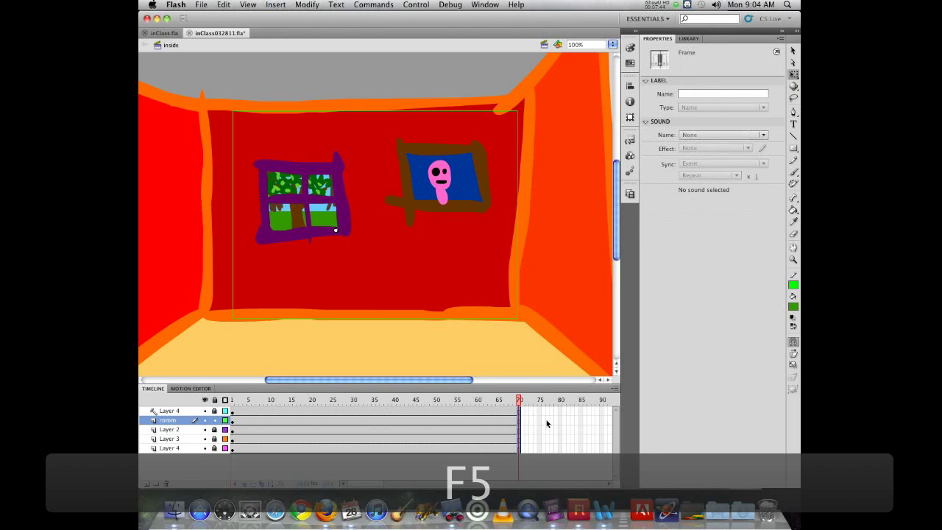
right_click(265, 420)
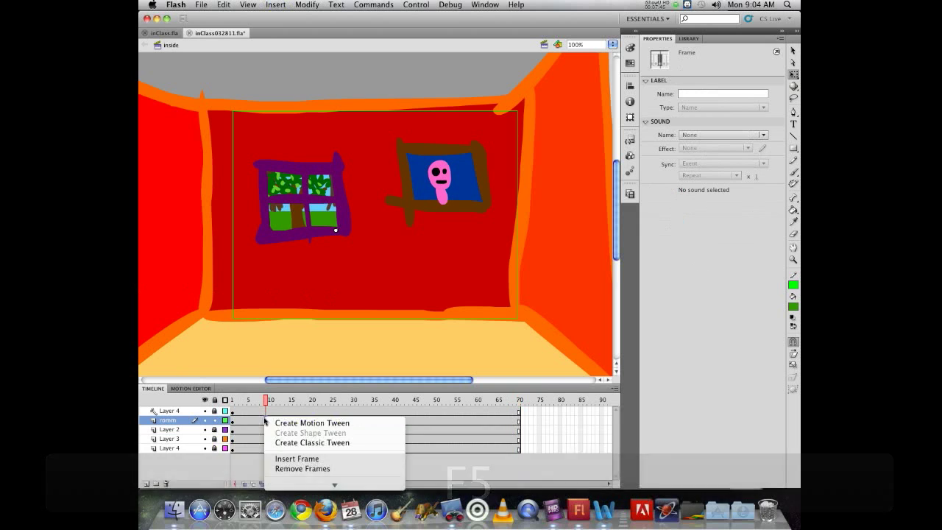
left_click(279, 423)
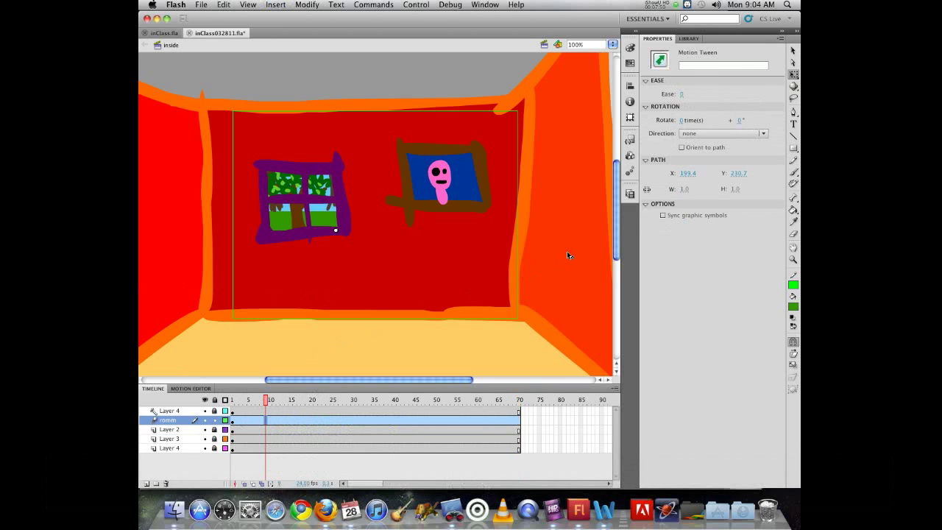
Undo the room's trial move at frame 9, and shift the room to about X -568 at frame 1 instead.
left_click_drag(564, 251, 484, 251)
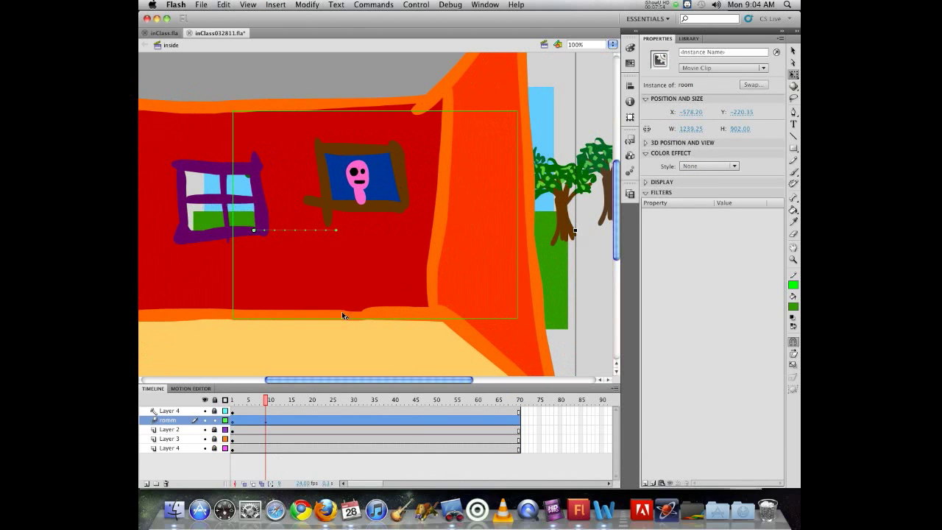
key("super+z")
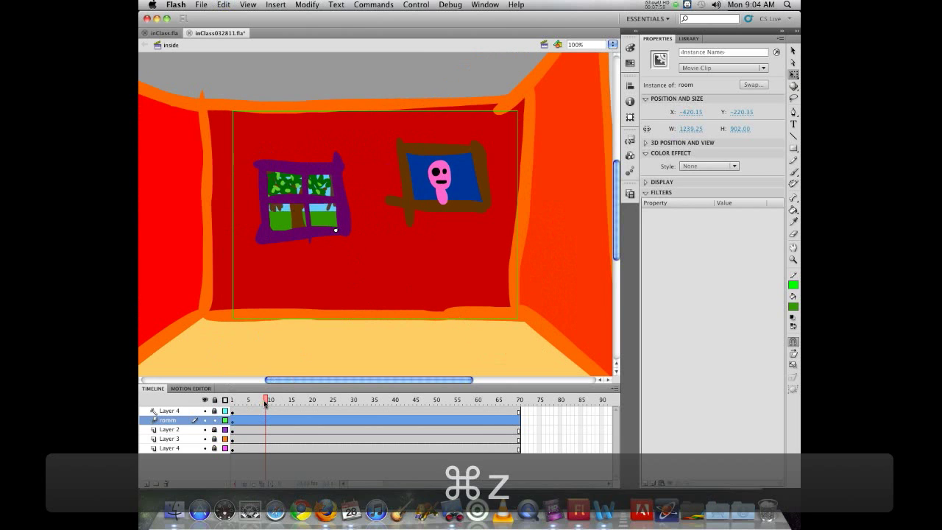
left_click_drag(265, 401, 224, 401)
left_click(395, 238)
left_click_drag(562, 226, 487, 226)
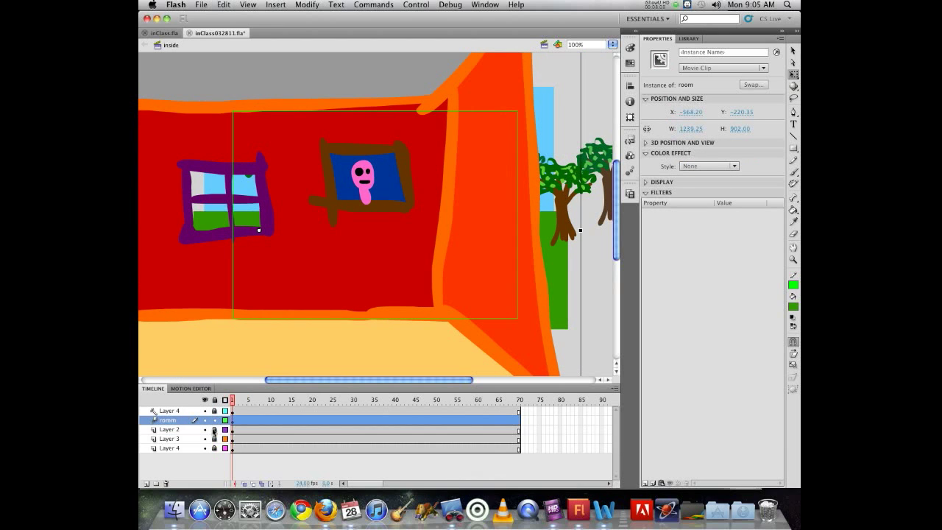
Unlock Layer 2 and move the tree group behind the room's window, to about X -76, Y 75.
left_click(236, 413)
left_click_drag(604, 173, 549, 171)
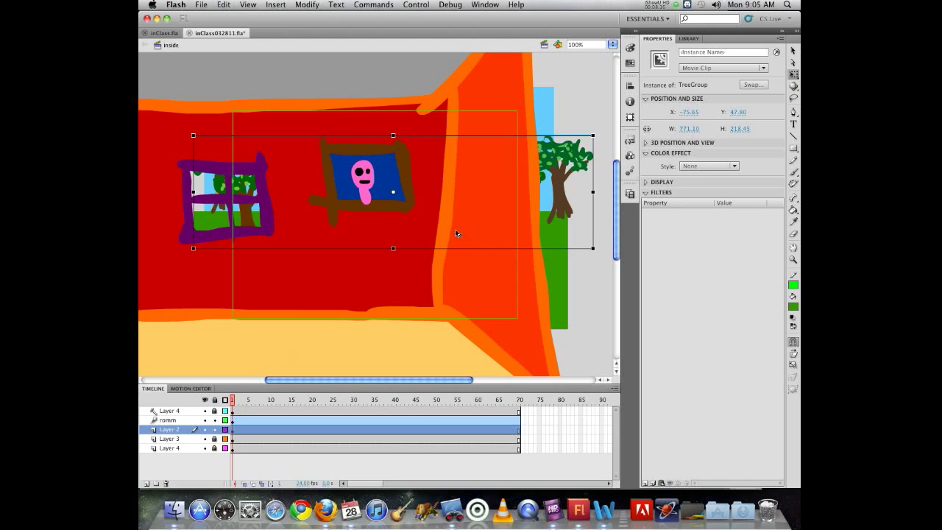
left_click_drag(561, 171, 562, 182)
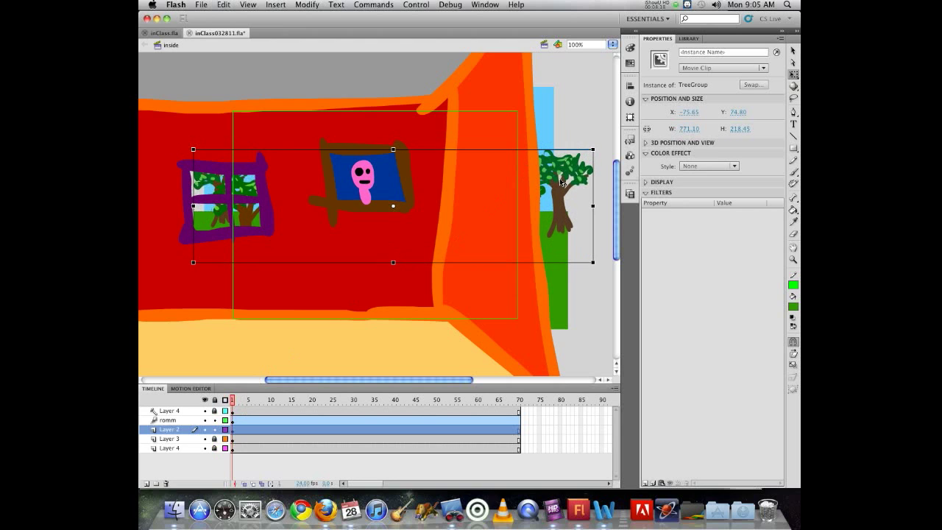
left_click_drag(232, 400, 514, 388)
left_click_drag(163, 269, 352, 274)
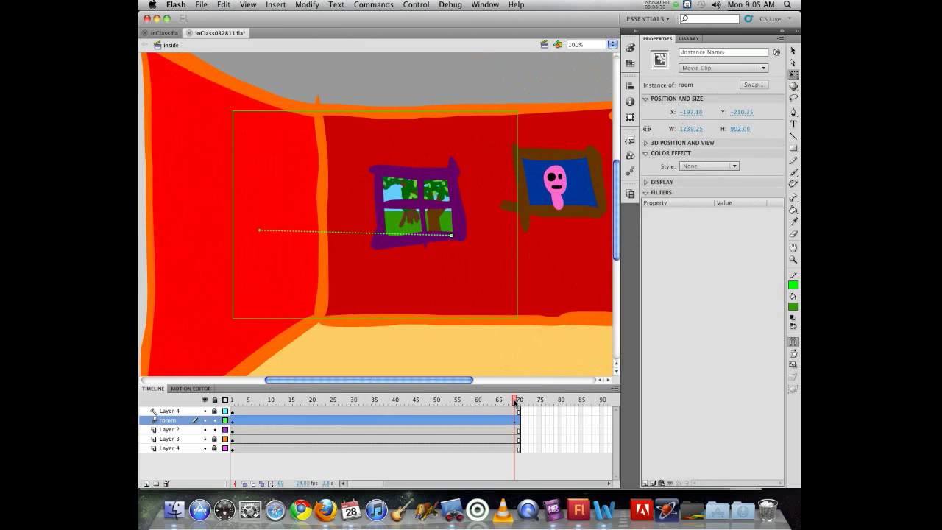
key("super+z")
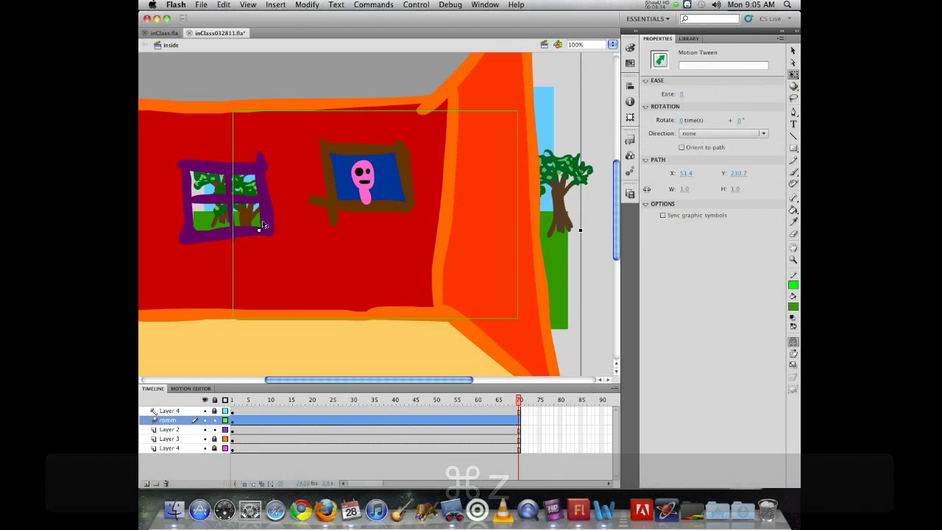
At frame 70, move the room to the right and scale it down to about 895 x 652 px, and preview the tween.
left_click_drag(185, 262, 362, 272)
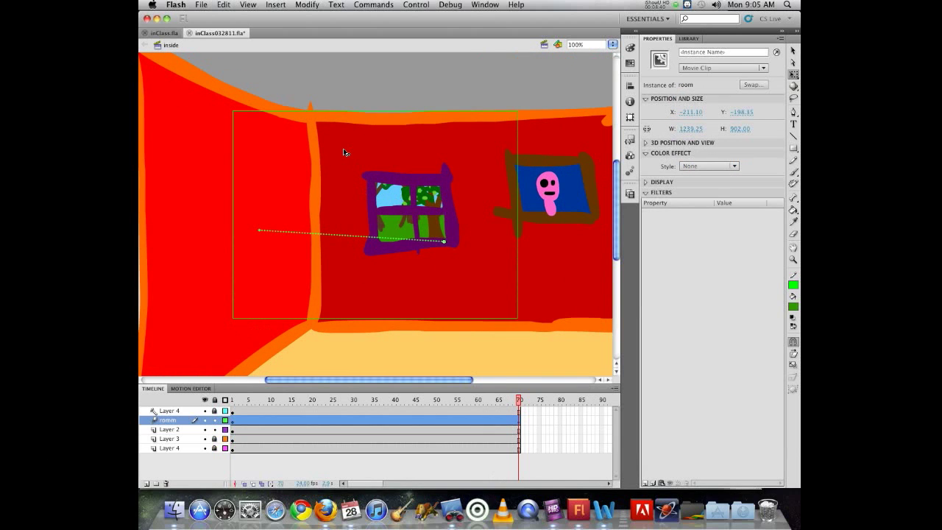
key("super+minus")
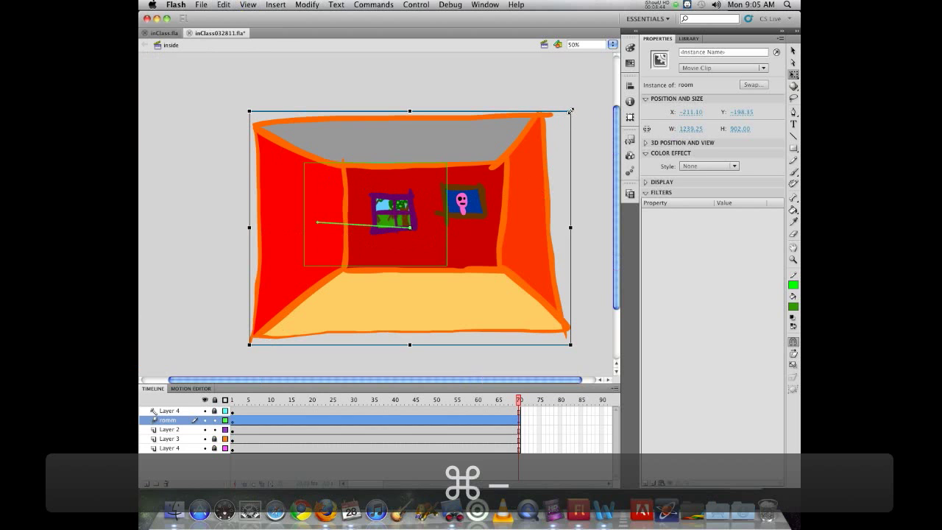
left_click_drag(570, 111, 526, 144)
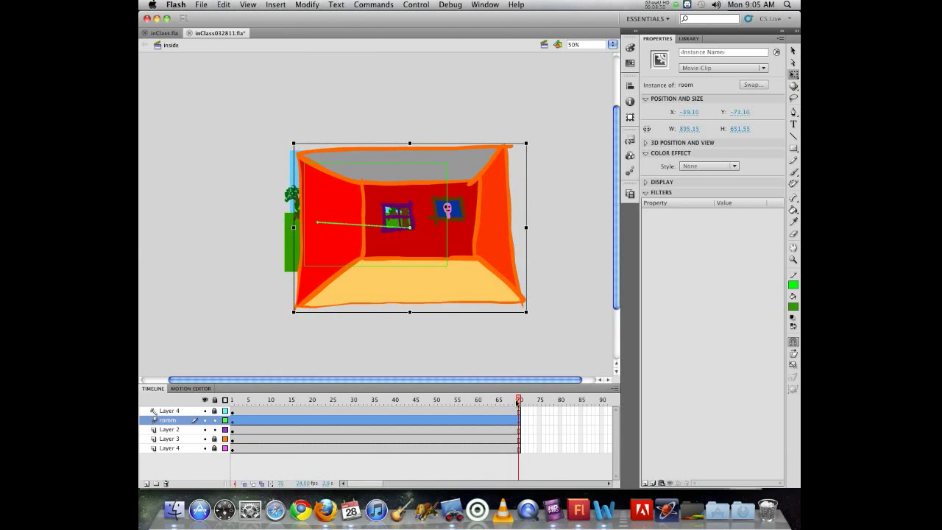
left_click_drag(520, 403, 502, 344)
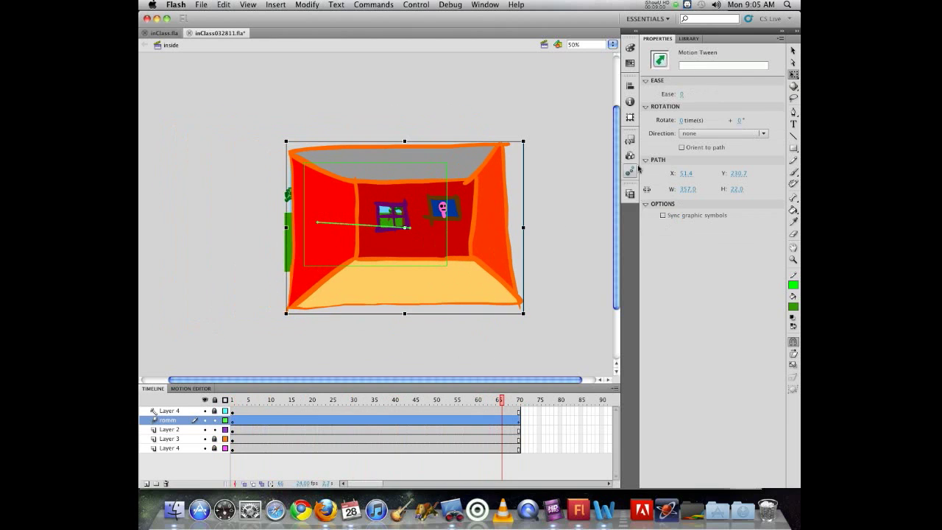
Open Scene 1 and rename it "titles".
left_click(629, 195)
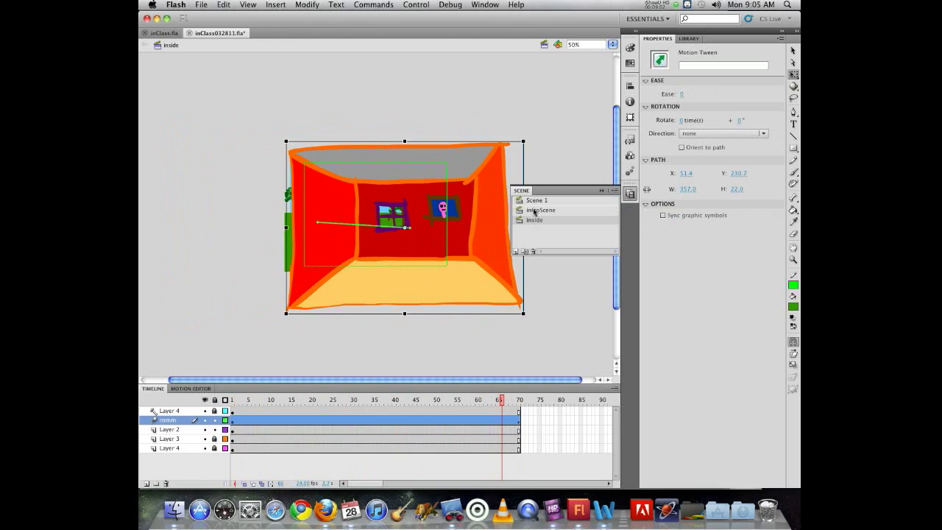
double_click(536, 201)
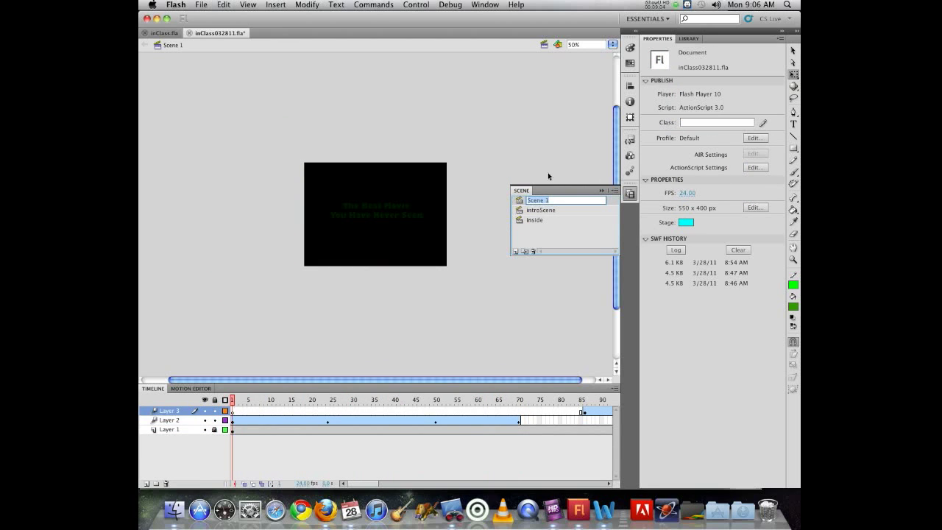
type("titles")
key("Return")
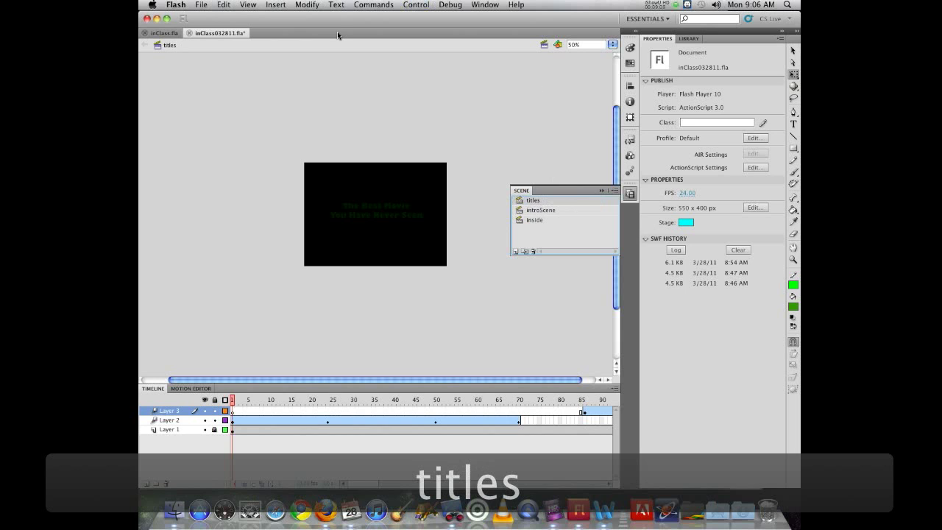
Save the document, test the whole movie from the titles scene, and close the preview.
key("super+s")
key("super+Return")
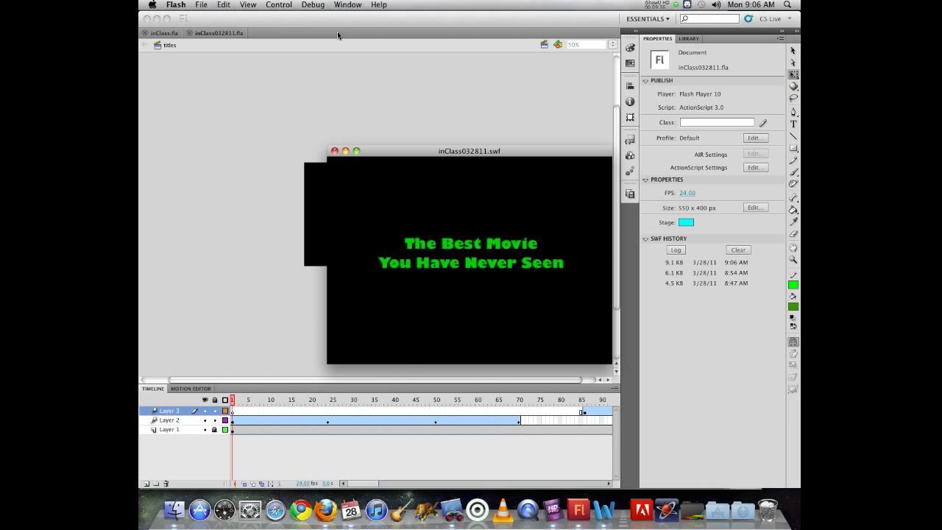
key("super+w")
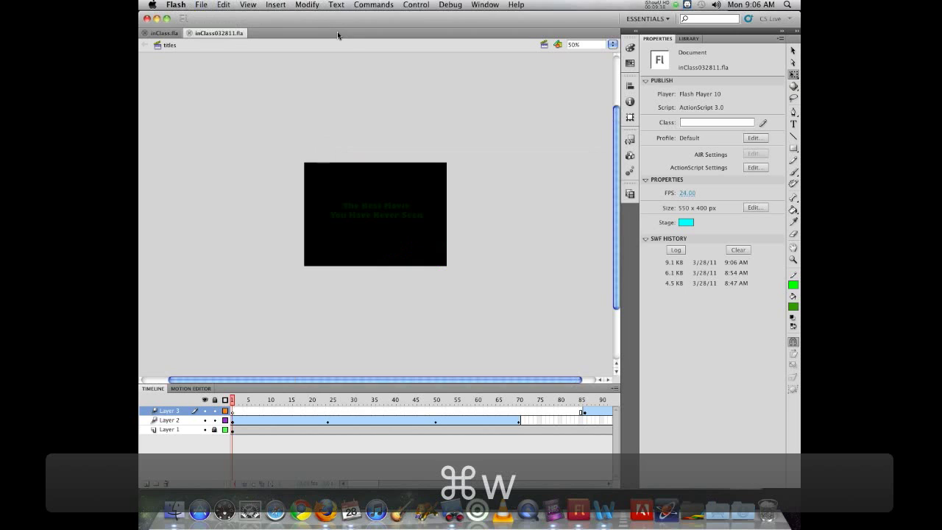